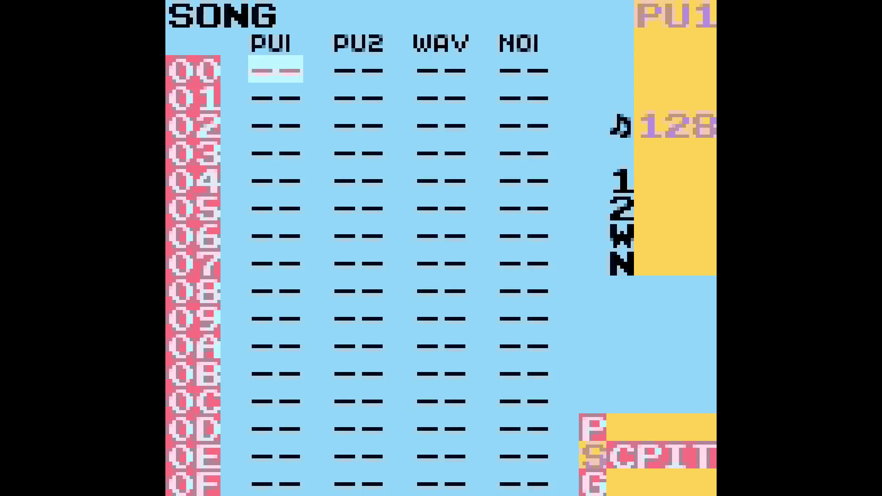
Add chain 01 to row 00 of the WAV channel and place phrase 01 in the chain's first slot
key("Right")
key("Right")
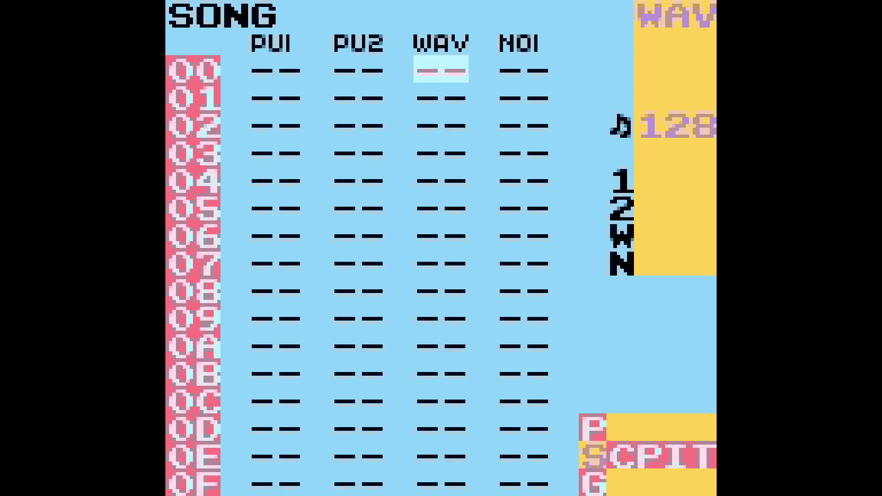
key("x")
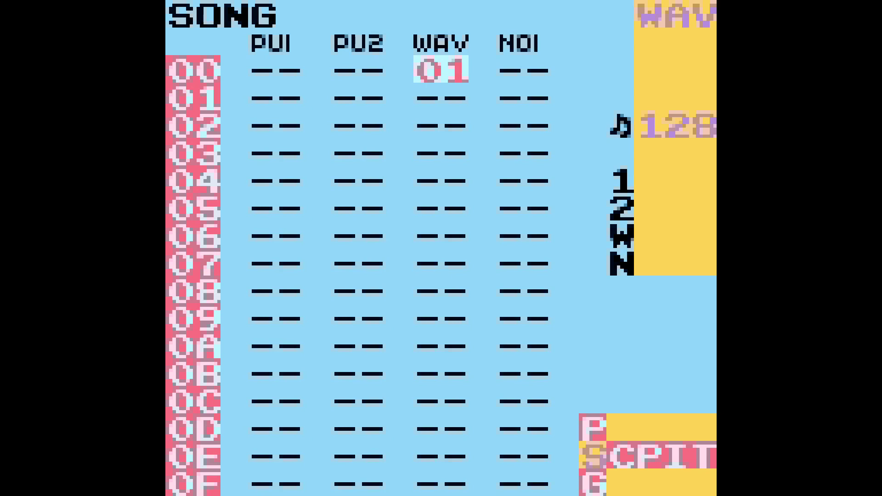
key("shift+Right")
key("x")
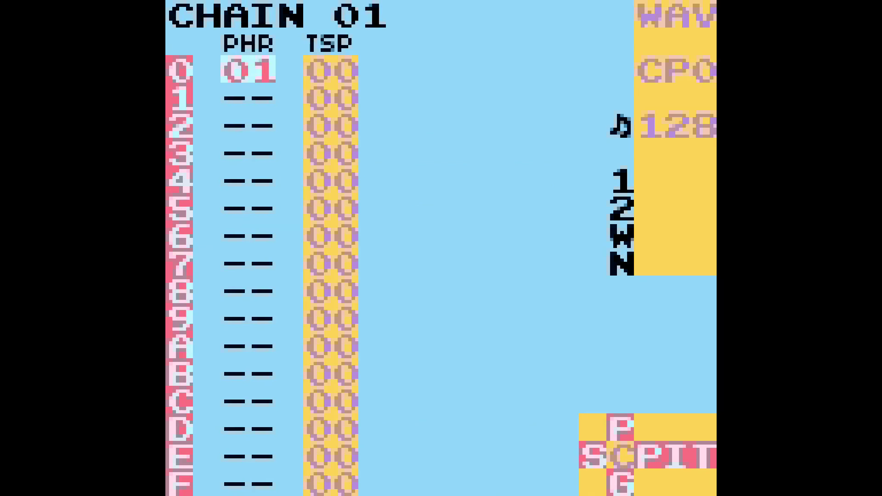
Enter note C 1 with instrument 00 on step 0 of phrase 01
key("shift+Right")
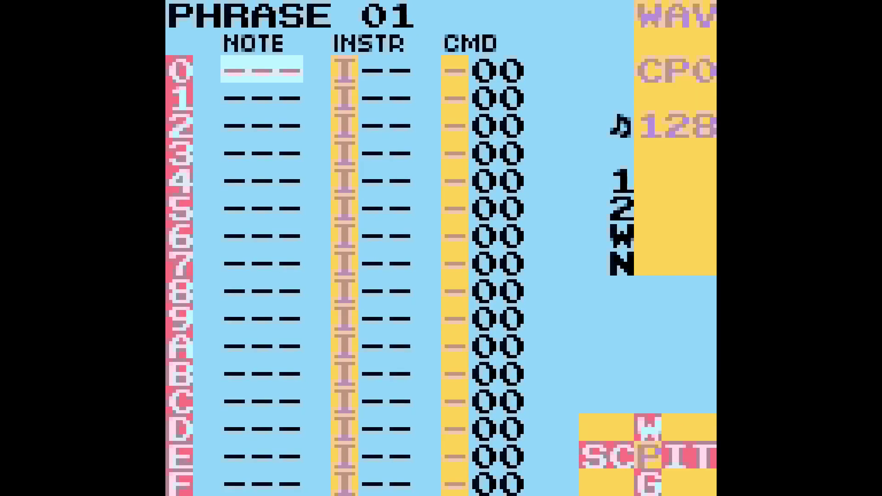
key("Right")
key("x")
key("Left")
key("x")
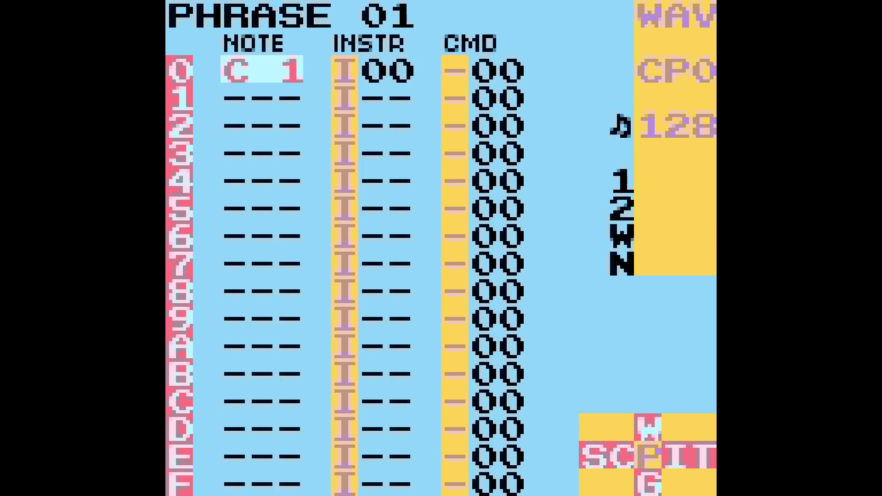
Set the play mode of instrument 00 to MANUAL
key("shift+Right")
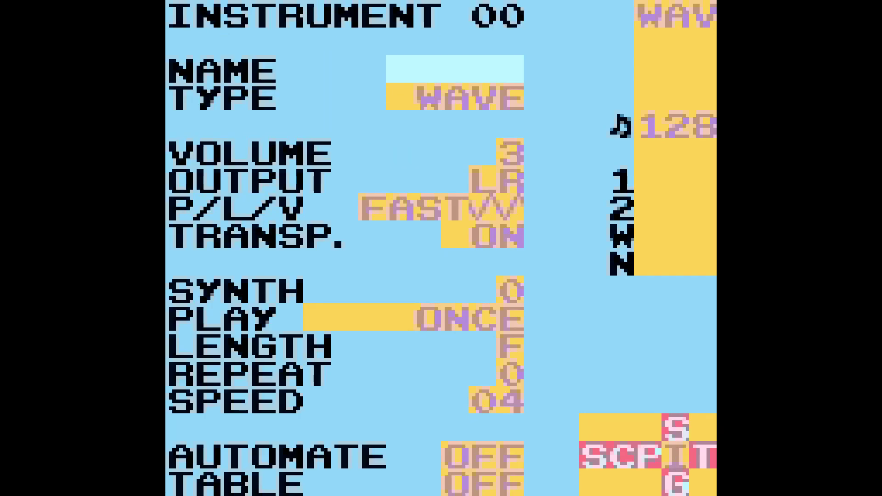
key("Down")
key("Down")
key("Down")
key("Down")
key("Down")
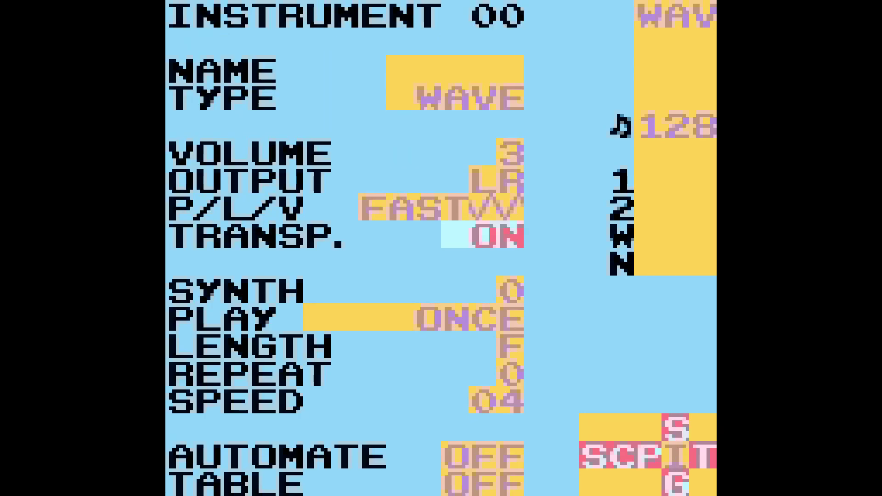
key("Up")
key("Up")
key("Up")
key("Up")
key("Up")
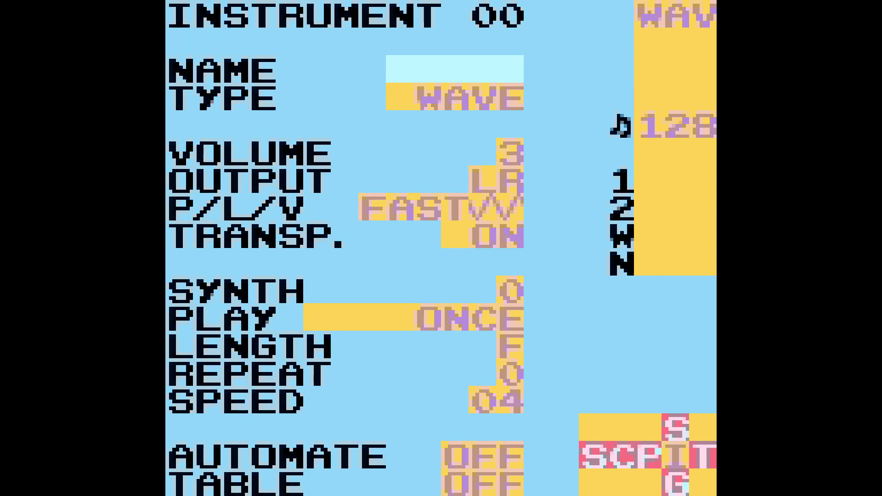
key("Down")
key("Down")
key("Down")
key("Down")
key("Down")
key("Down")
key("Down")
key("Up")
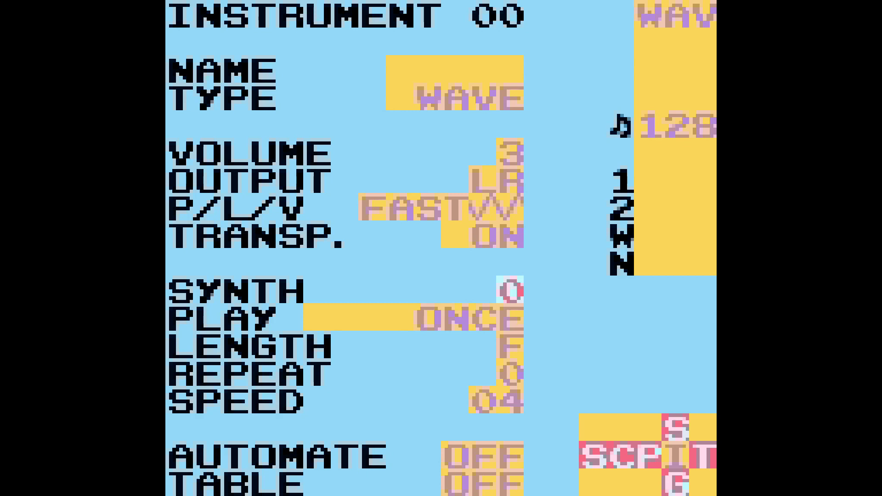
key("Down")
key("x+Right")
key("x+Right")
key("x+Right")
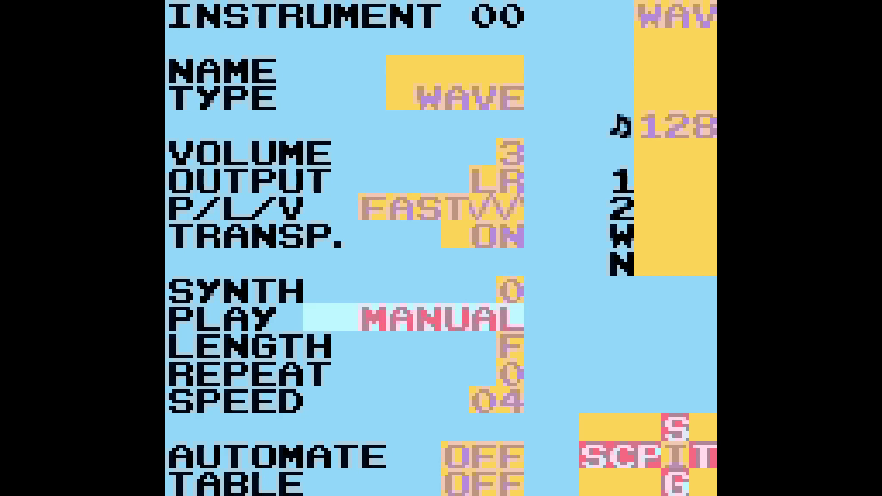
Try other vibrato shapes in the P/L/V setting of instrument 00 and restore the original shape
key("Up")
key("Up")
key("Up")
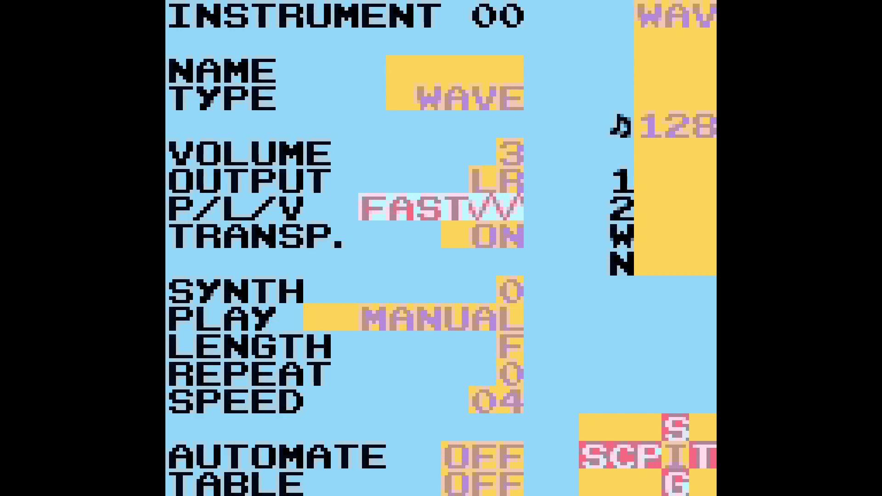
key("Up")
key("Up")
key("Up")
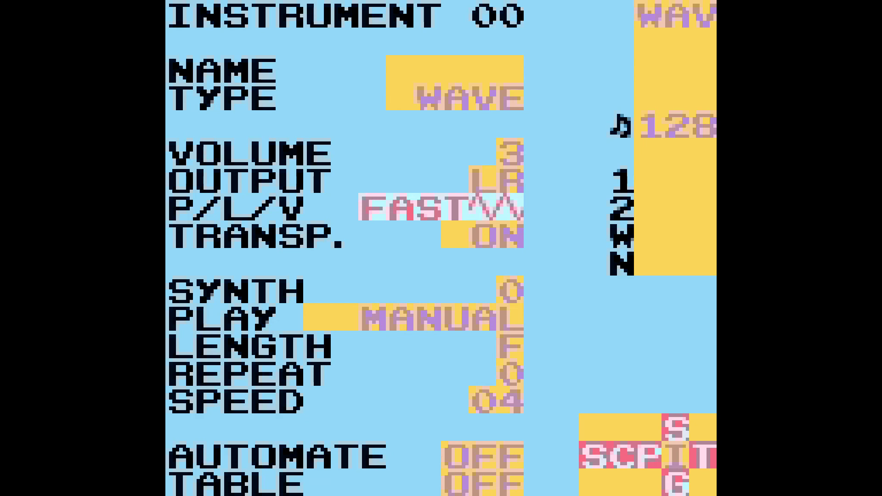
key("Up")
key("Right")
key("Right")
key("Right")
key("Right")
key("Right")
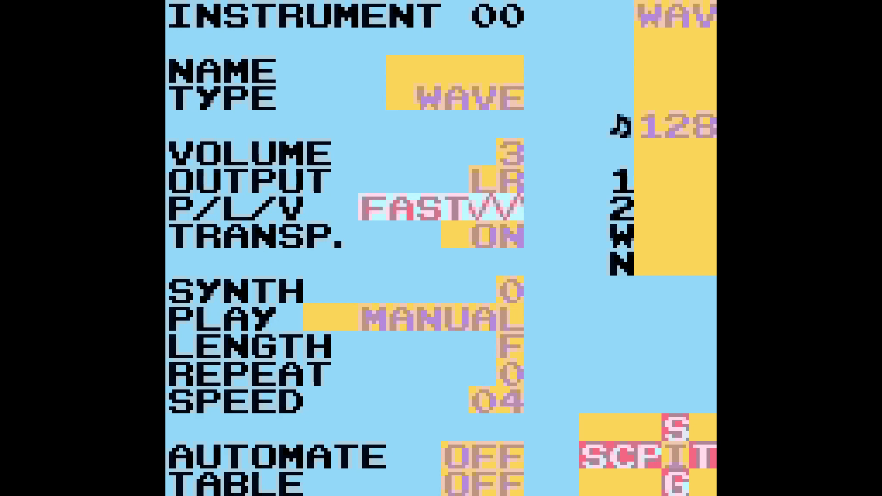
Try the STEP pitch mode for instrument 00, then set its P/L/V mode to DRUM
key("Up")
key("Up")
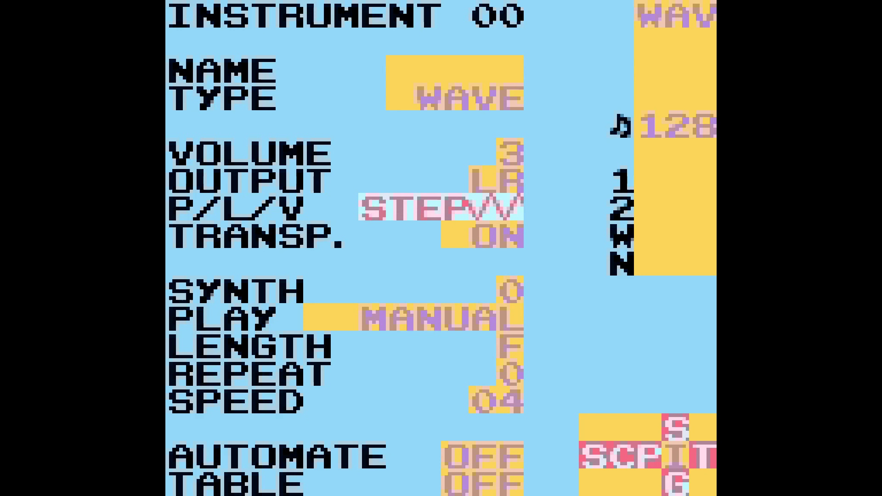
key("Down")
key("Down")
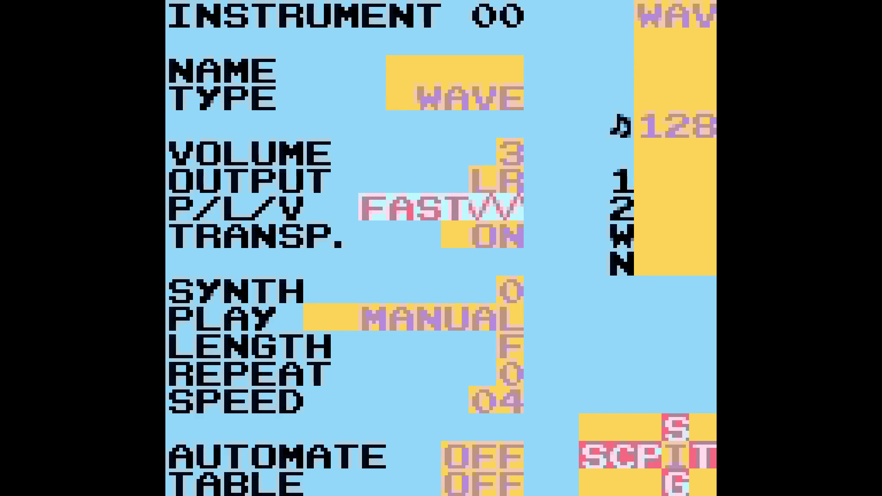
key("Down")
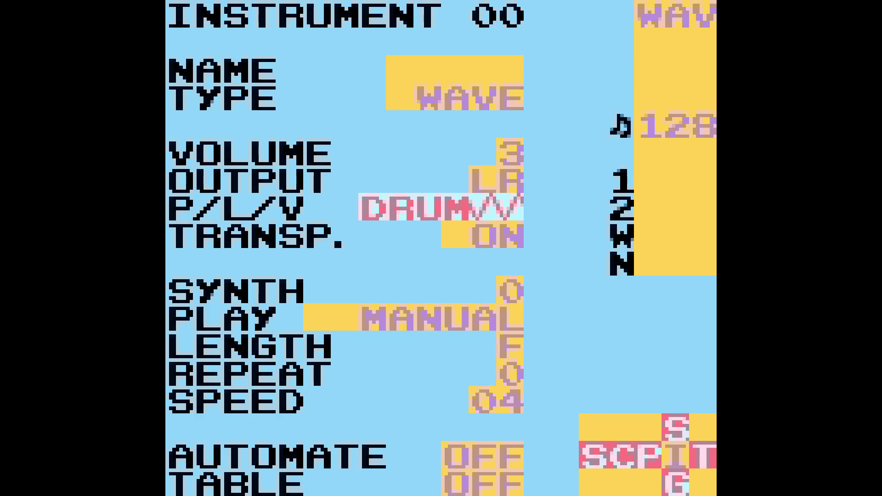
Raise the note on step 0 of phrase 01 by octaves to C 4
key("shift+Left")
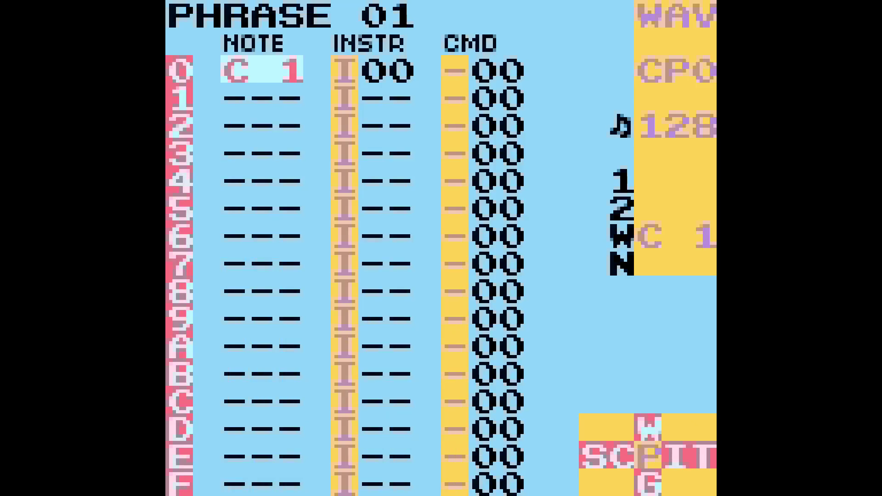
key("s+Up")
key("s+Up")
key("s+Up")
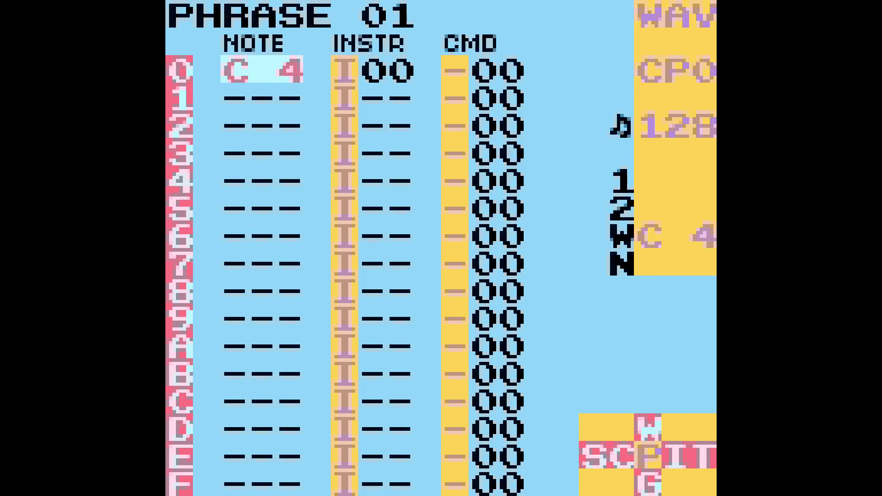
key("s+Up")
Try the FAST, TICK and STEP pitch modes in the P/L/V setting of instrument 00
key("shift+Right")
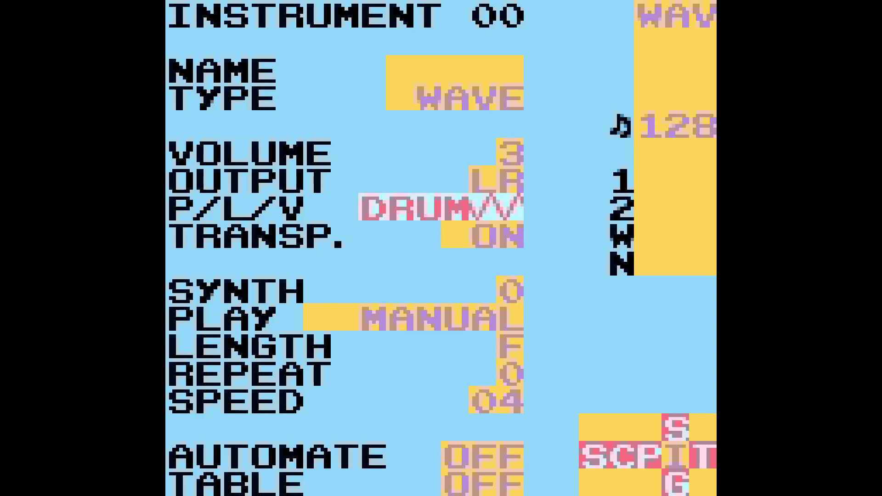
key("s+Right")
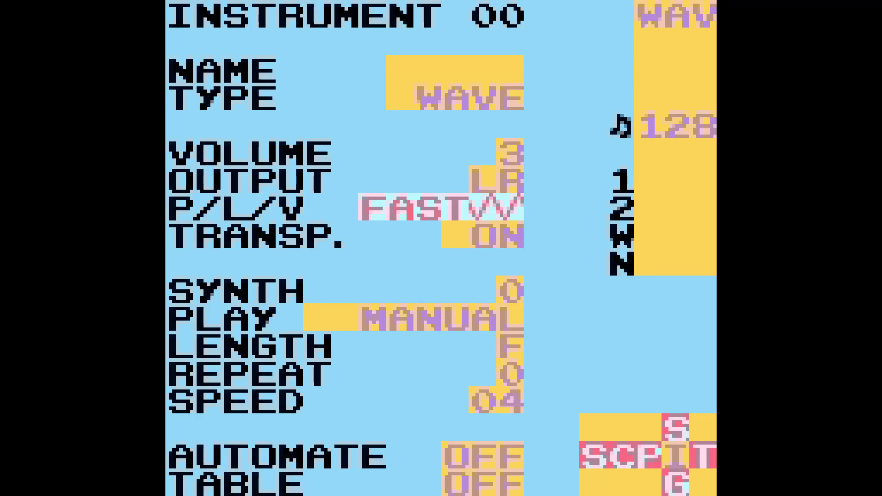
key("x+Right")
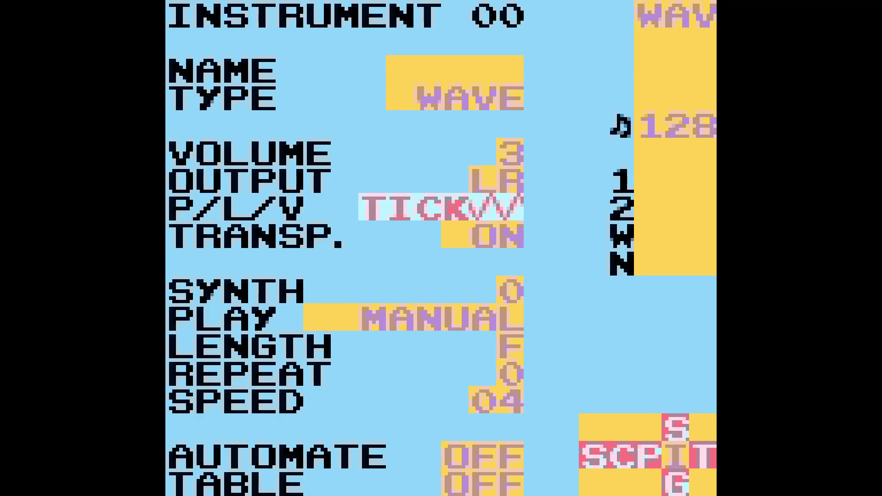
key("Right")
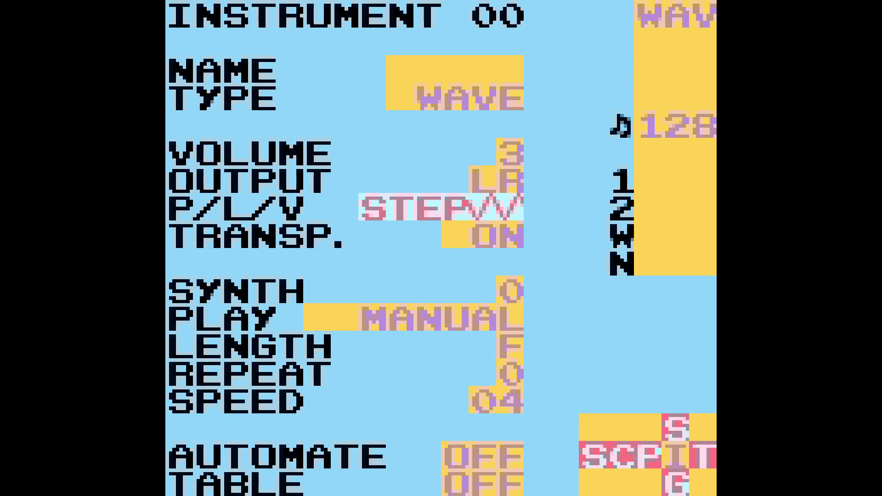
Set the P/L/V mode of instrument 00 to DRUM and turn transpose off
key("x+Left")
key("x+Left")
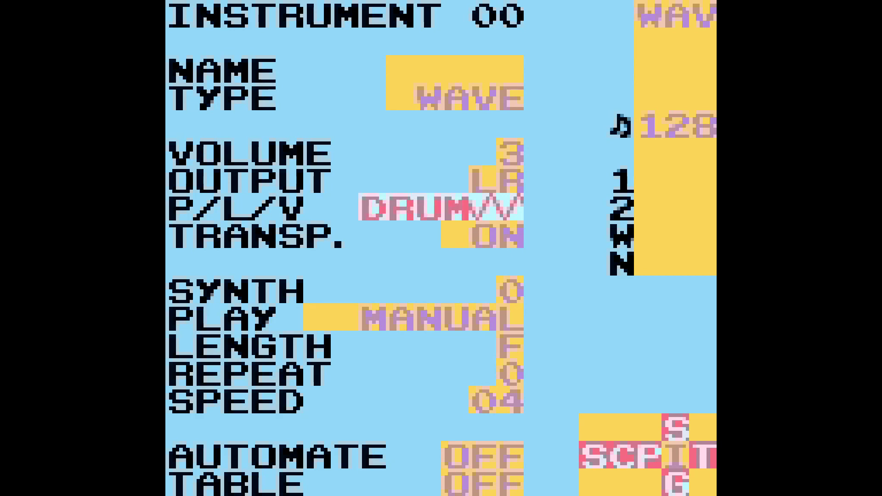
key("Down")
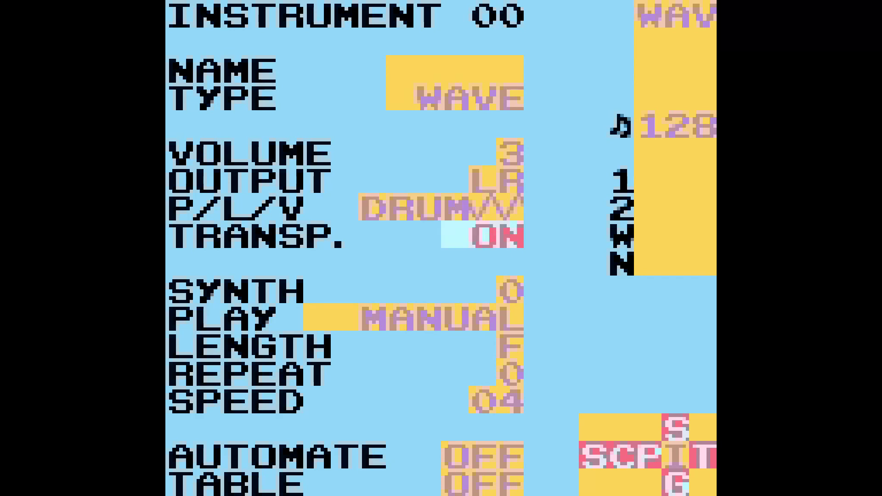
key("Left")
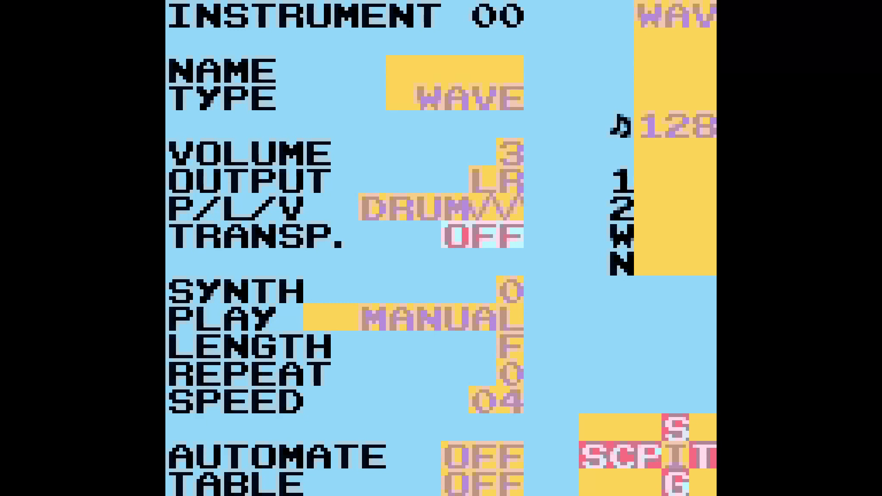
Examine the settings of synth 0, including its filter type, limit, Q and volume
key("shift+Up")
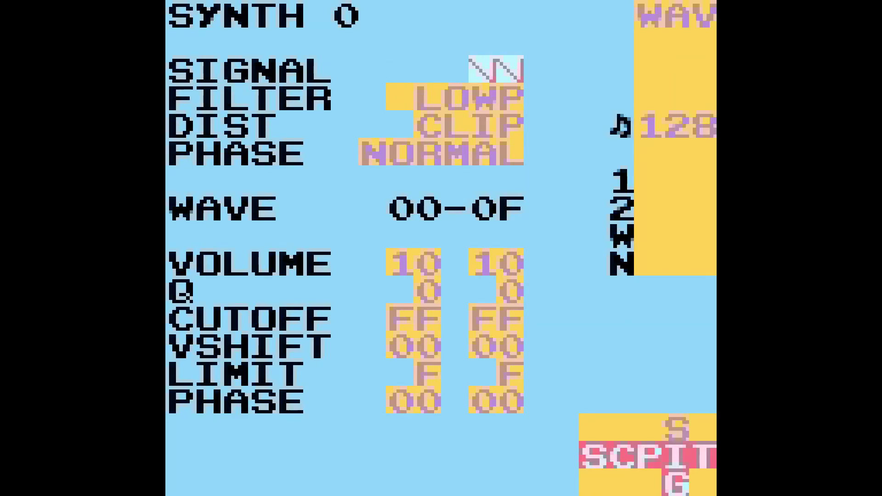
key("Down")
key("Down")
key("Down")
key("Down")
key("Down")
key("Down")
key("Down")
key("Down")
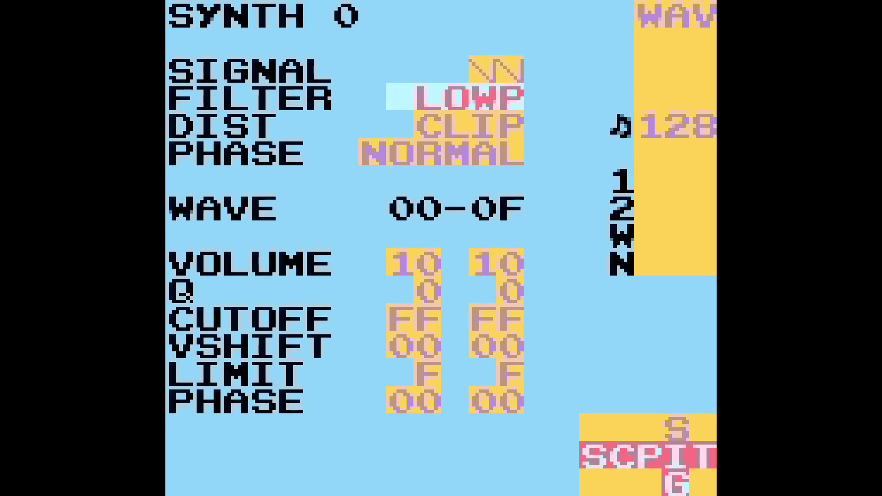
key("Left")
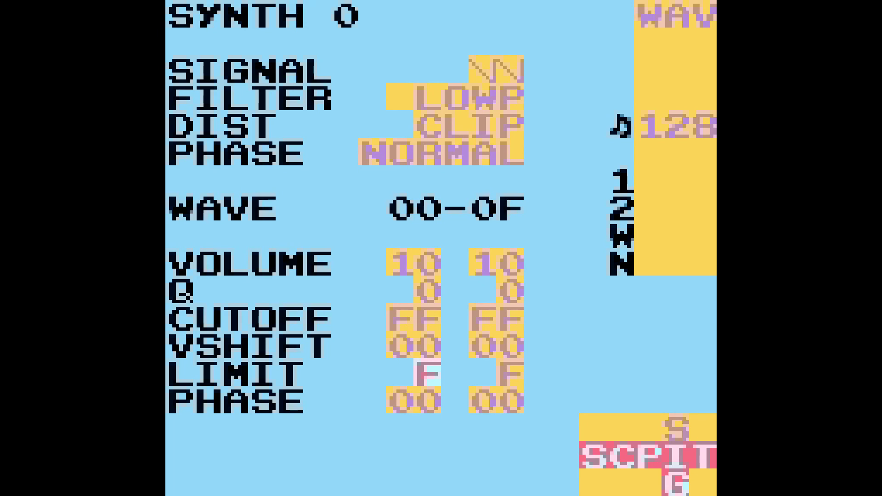
key("Up")
key("Up")
key("Up")
key("Up")
key("Down")
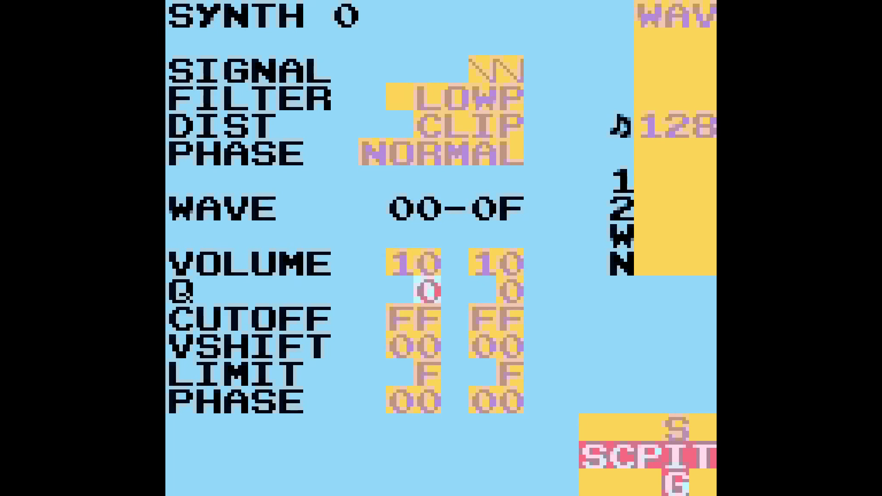
key("Right")
key("Left")
key("Up")
key("Up")
key("Up")
key("Up")
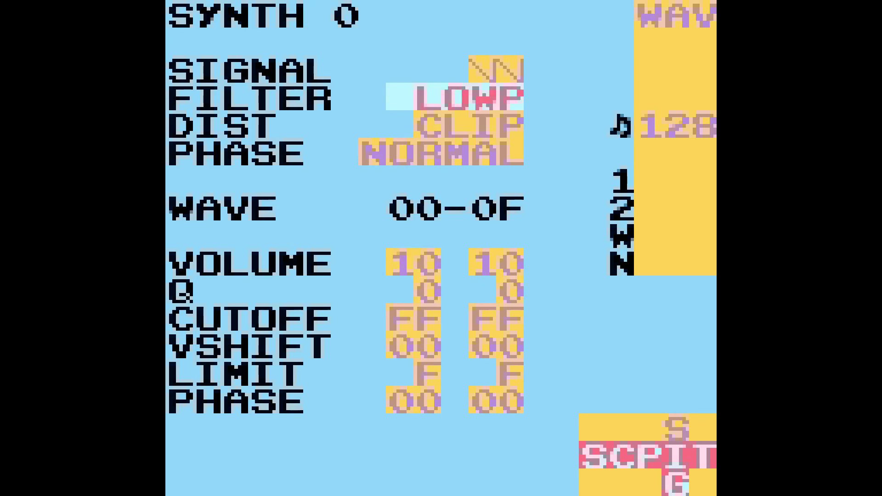
key("Down")
key("Down")
key("Down")
key("Down")
key("Left")
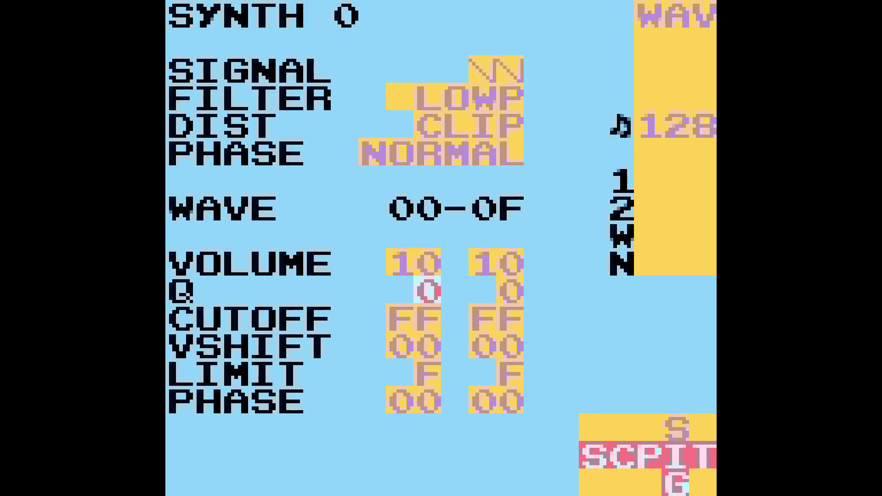
key("Up")
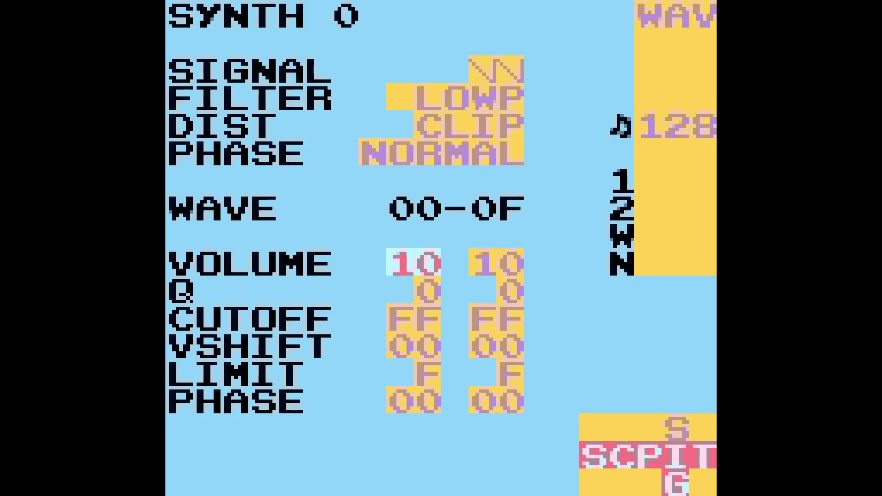
Set the start cutoff of synth 0 to 10 and its start Q to 1
key("Down")
key("Down")
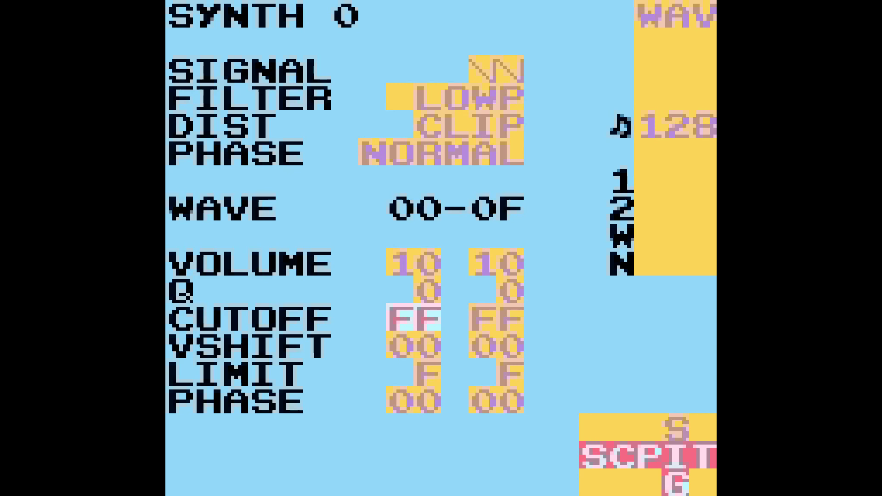
key("x+Down")
key("x+Down")
key("x+Down")
key("x+Down")
key("x+Down")
key("x+Down")
key("x+Down")
key("x+Down")
key("x+Down")
key("x+Down")
key("x+Down")
key("x+Down")
key("x+Down")
key("x+Down")
key("x+Down")
key("x+Down")
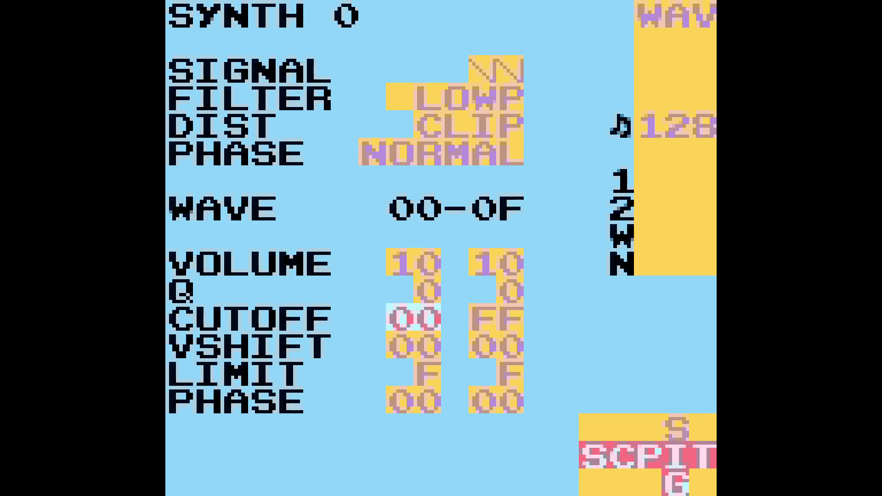
key("x+Up")
key("Up")
key("x+Right")
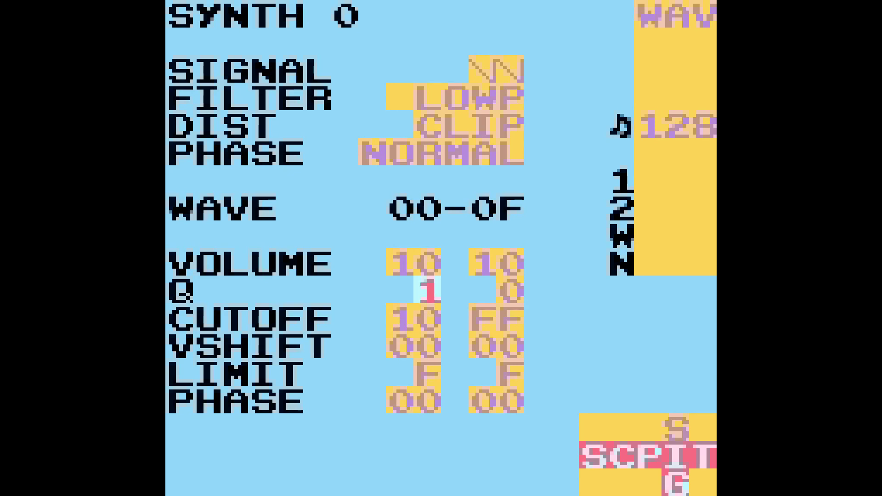
Set the start Q of synth 0 to 2 and check the resulting shape in wave 00
key("BackSpace+Left")
key("BackSpace+Right")
key("x+Right")
key("shift+Right")
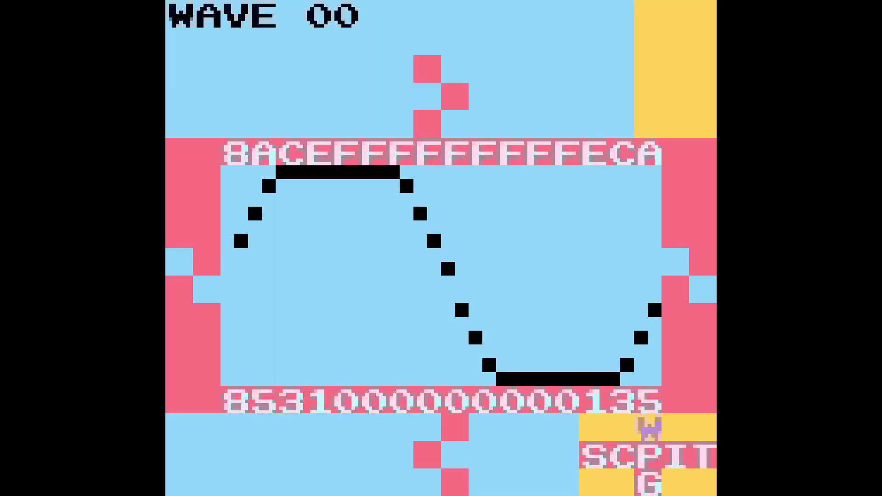
key("shift+Right")
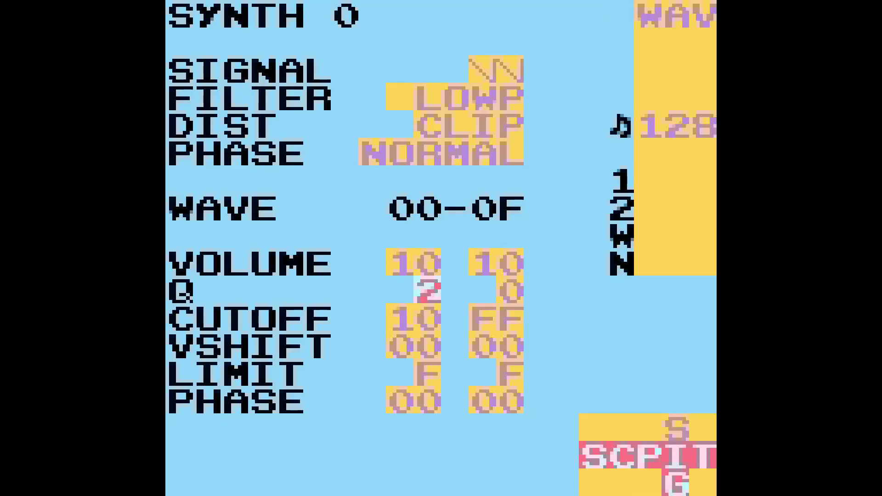
Try a higher start Q and a start Q of 1 in synth 0, comparing the shape of wave 00
key("s+Right")
key("shift+Left")
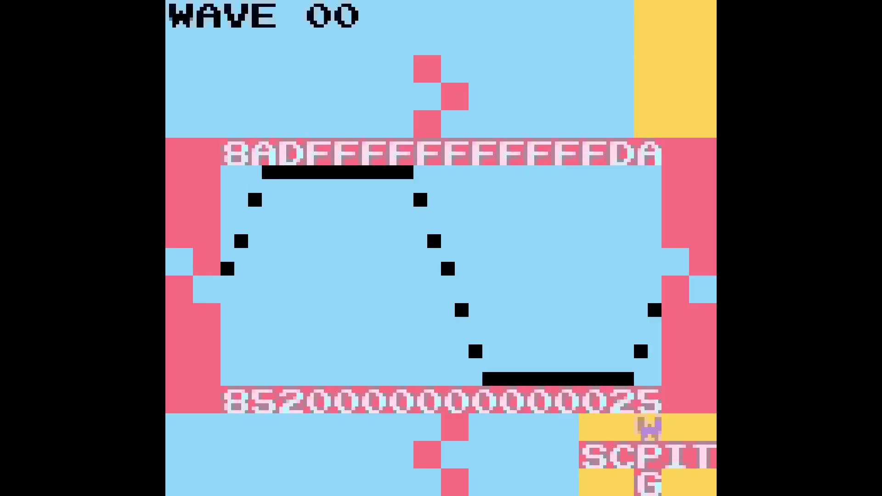
key("shift+Right")
key("s+Left")
key("s+Left")
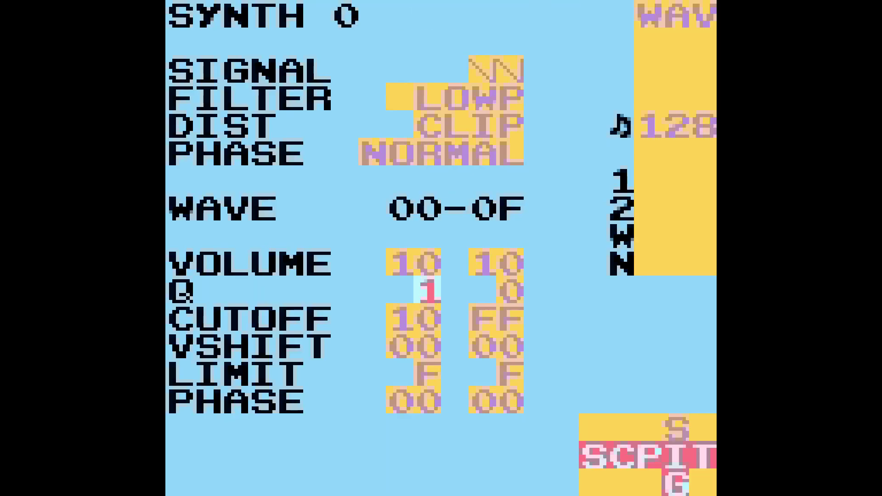
key("shift+Right")
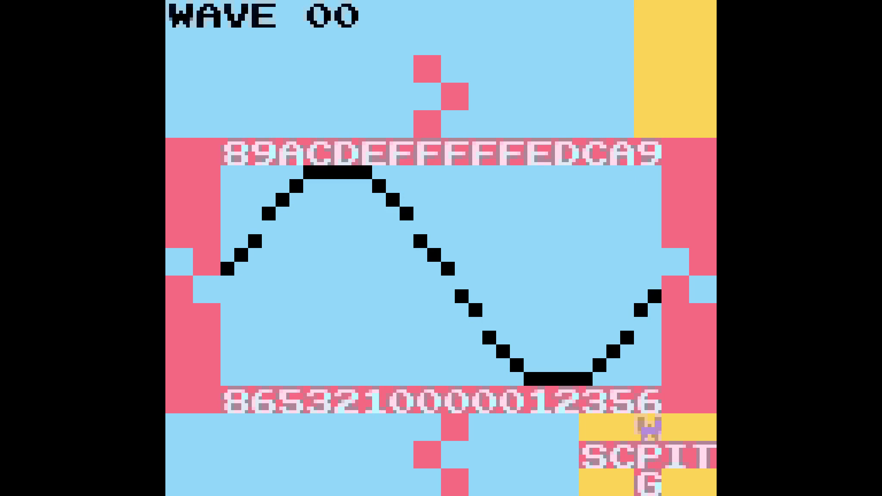
Try a start Q of 6 in synth 0 and check how it changes wave 00
key("shift+Left")
key("s+Right")
key("s+Right")
key("s+Right")
key("s+Right")
key("s+Right")
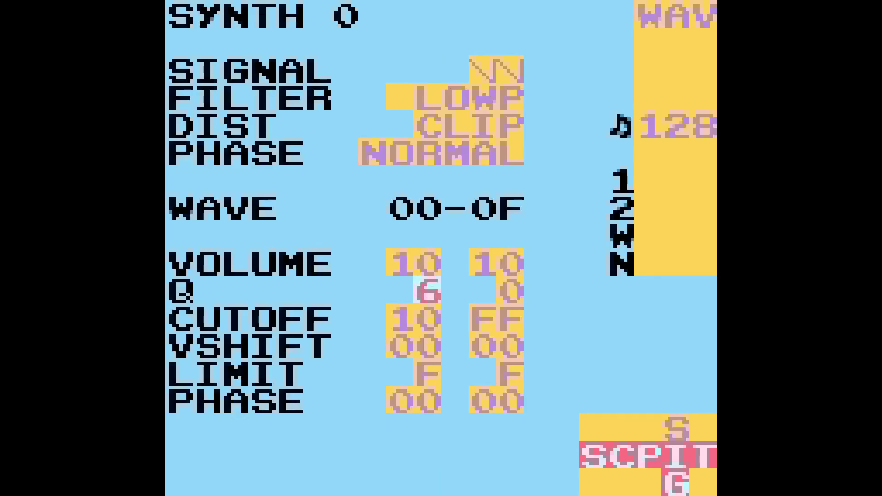
key("shift+Right")
key("shift+Left")
Set the start Q of synth 0 back to 2 and check the shape of wave 00
key("Left")
key("Left")
key("Left")
key("Left")
key("shift+Right")
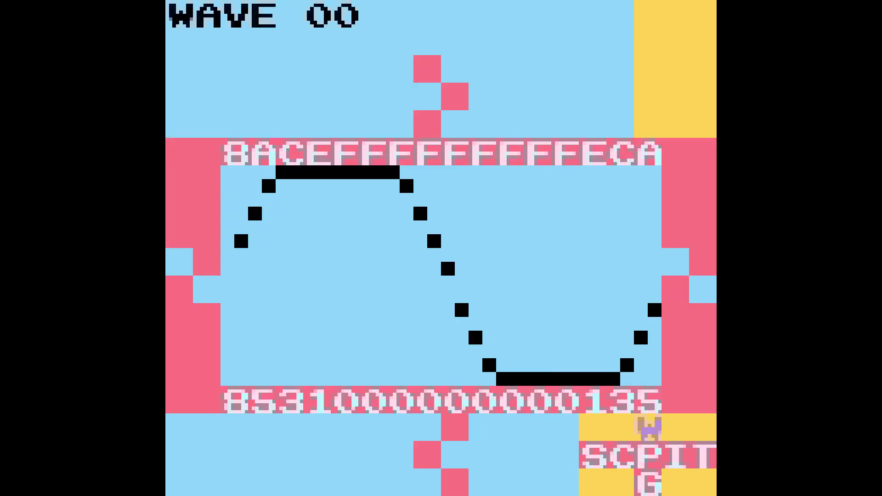
key("shift+Left")
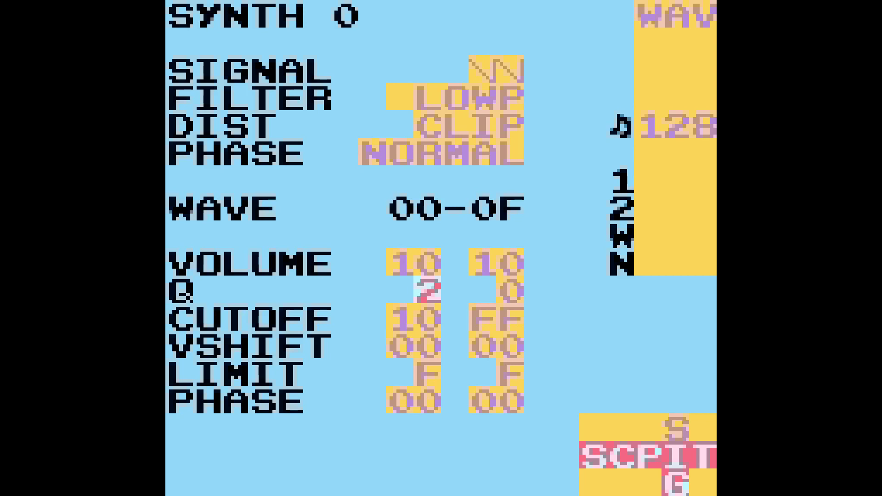
Set the note in row 0 of phrase 01 to C 7
key("shift+Down")
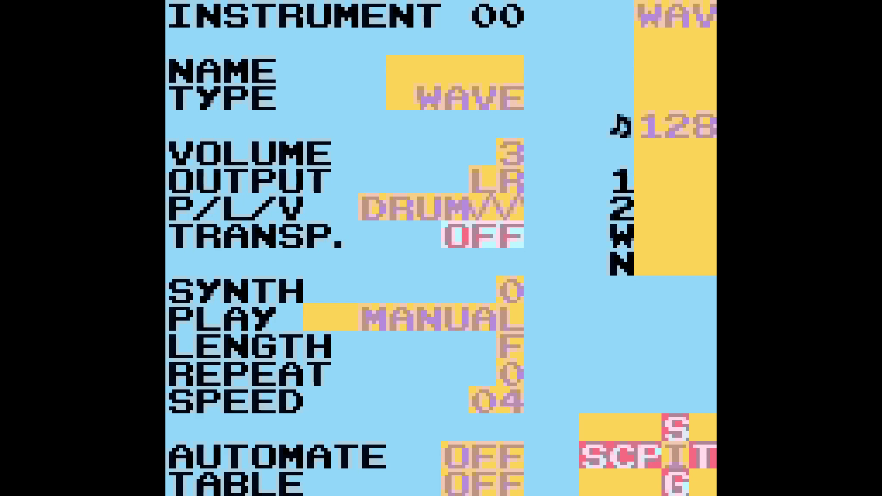
key("shift+Left")
key("shift+Right")
key("shift+Left")
key("s+Up")
key("s+Up")
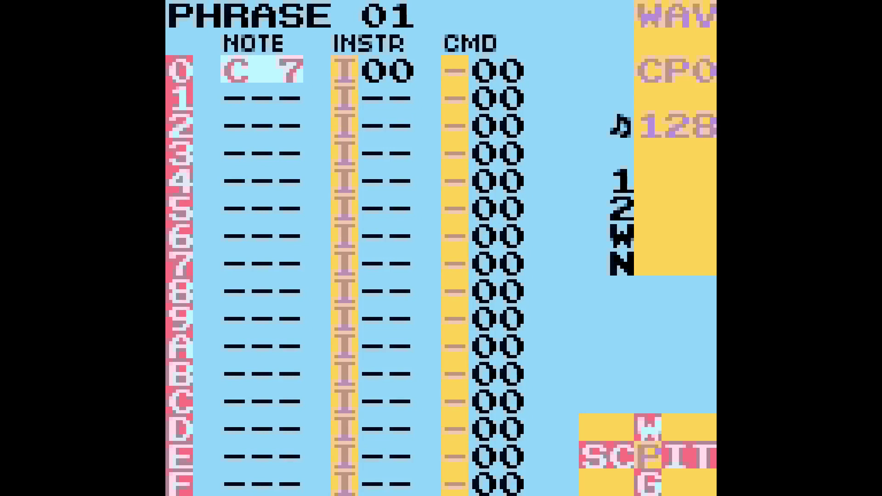
Assign table 00 to instrument 00 and open that table
key("shift+Right")
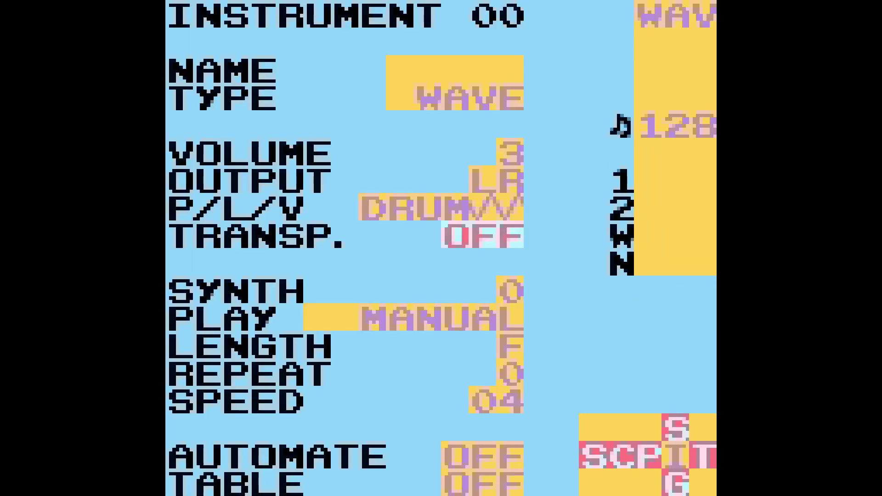
key("Down")
key("Down")
key("Down")
key("Down")
key("Down")
key("Down")
key("Down")
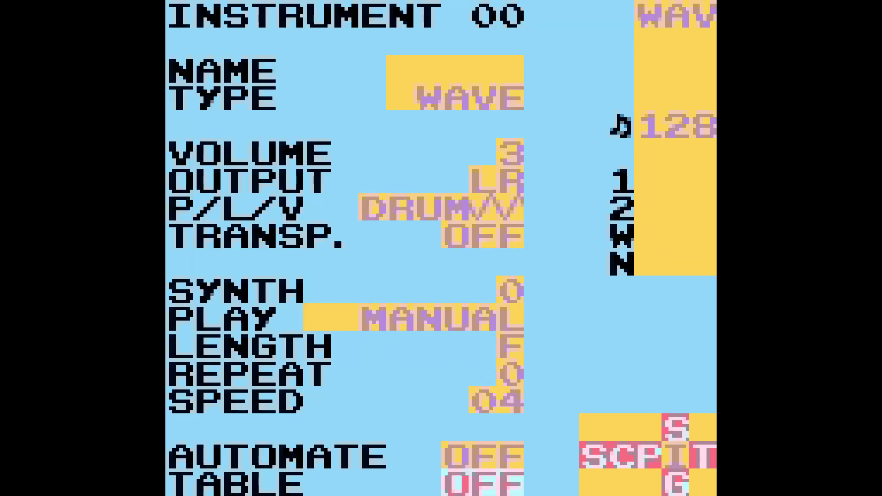
key("s")
key("shift+Right")
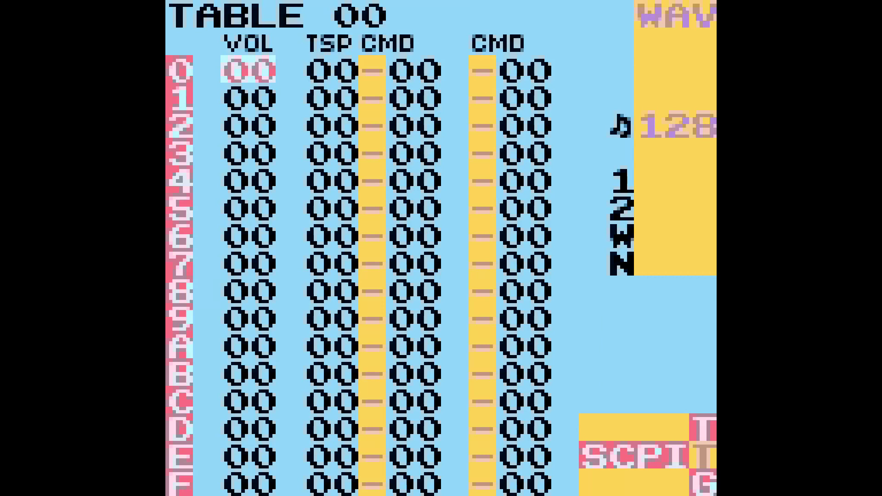
Enter a P command with the value C0 in the first command column of table 00, row 0
key("Right")
key("Right")
key("s")
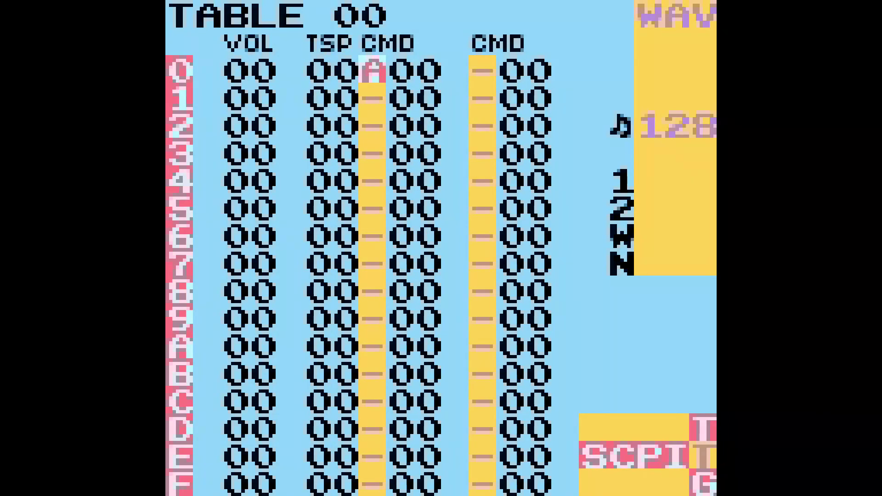
key("s+Right")
key("s+Right")
key("s+Right")
key("s+Right")
key("s+Right")
key("s+Right")
key("s+Right")
key("s+Right")
key("s+Right")
key("s+Right")
key("s+Right")
key("Right")
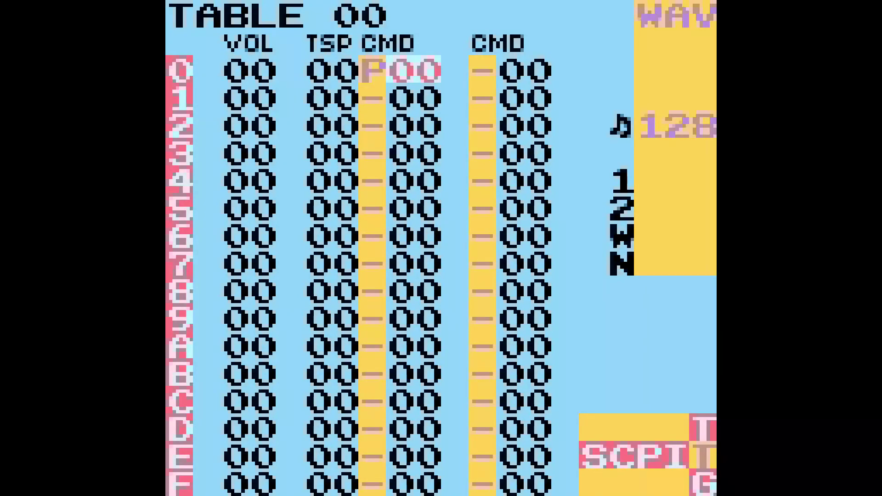
key("Down")
key("Down")
key("Down")
key("Down")
Set the transpose value in row 1 of table 00 to 80
key("Down")
key("Left")
key("Left")
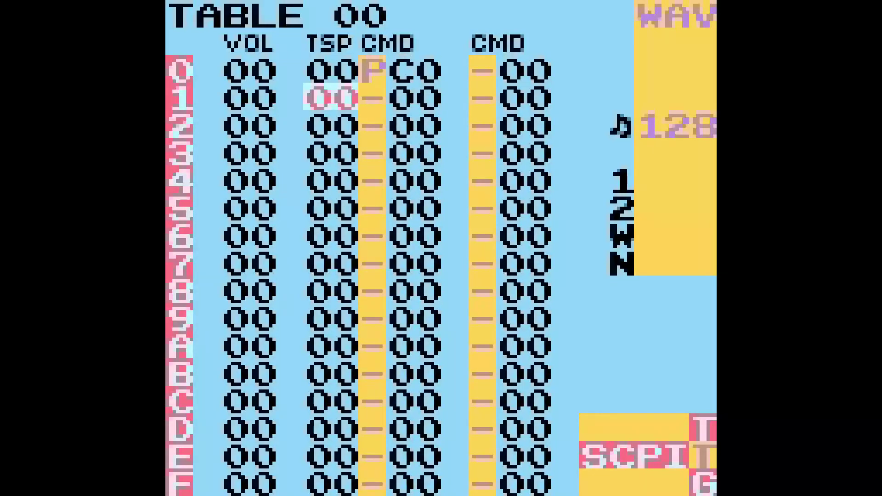
key("Down")
key("Down")
key("Down")
key("Down")
key("Down")
key("Down")
key("Down")
key("Down")
key("Down")
key("Down")
key("Down")
Enter an L command with the value 30 in the first command column of table 00, row 1
key("Right")
key("Right")
key("Right")
key("Right")
key("Right")
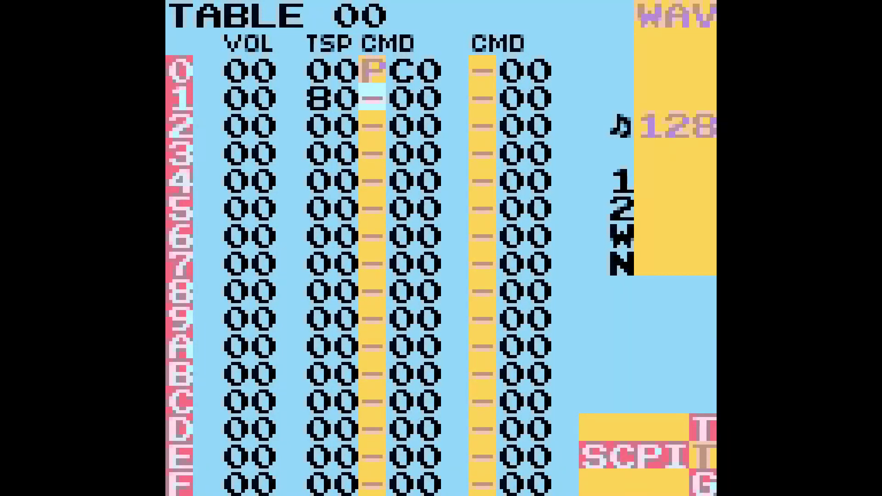
key("x")
key("Left")
key("x+Left")
key("x+Left")
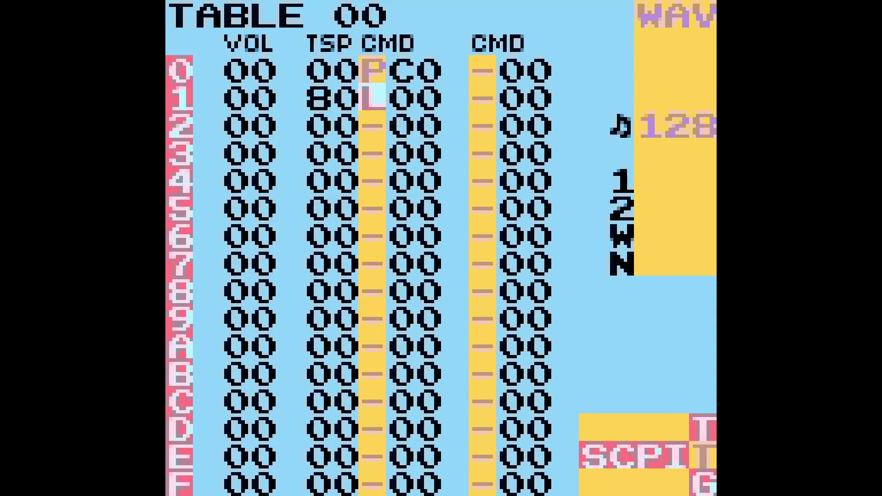
key("Right")
key("x+Up")
key("x+Up")
key("x+Up")
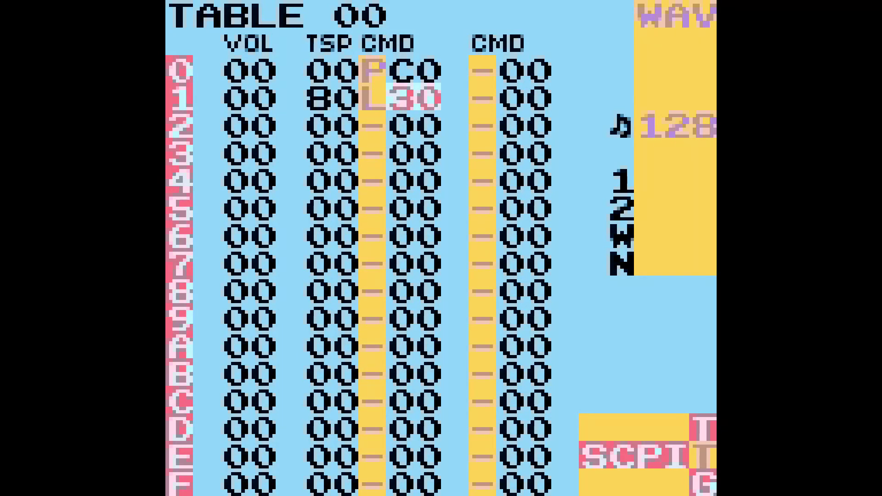
Add a K command with the value 00 in row 7 of table 00 and play the sound
key("Down")
key("Down")
key("Down")
key("Down")
key("Down")
key("Down")
key("Left")
key("x")
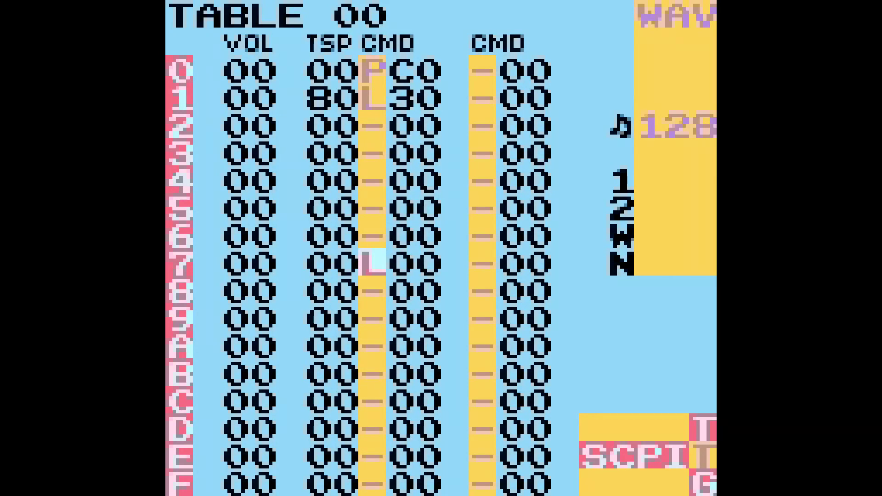
key("x+Left")
key("Up")
key("Up")
key("Up")
key("Up")
key("Up")
key("Up")
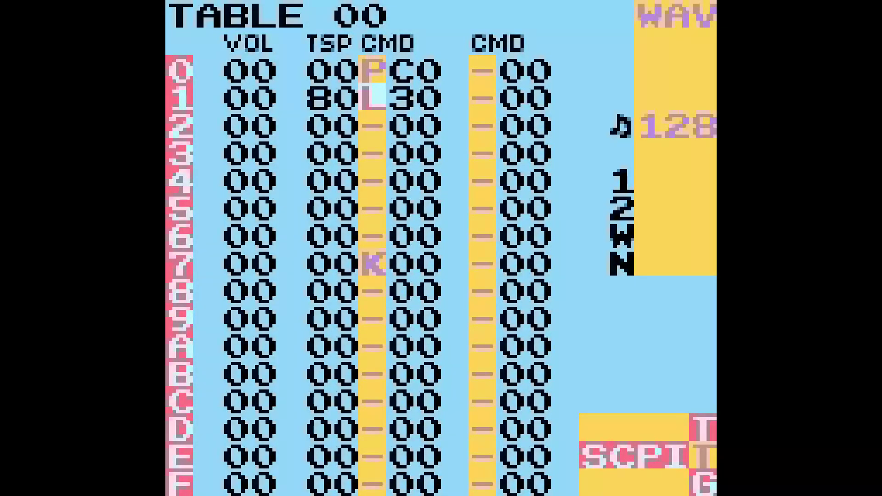
key("Return")
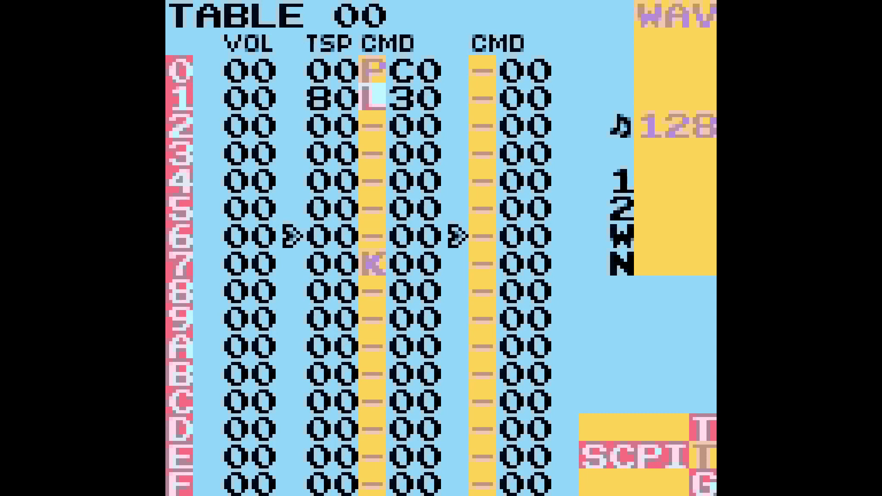
Set the volume of instrument 00 to 0
key("Right")
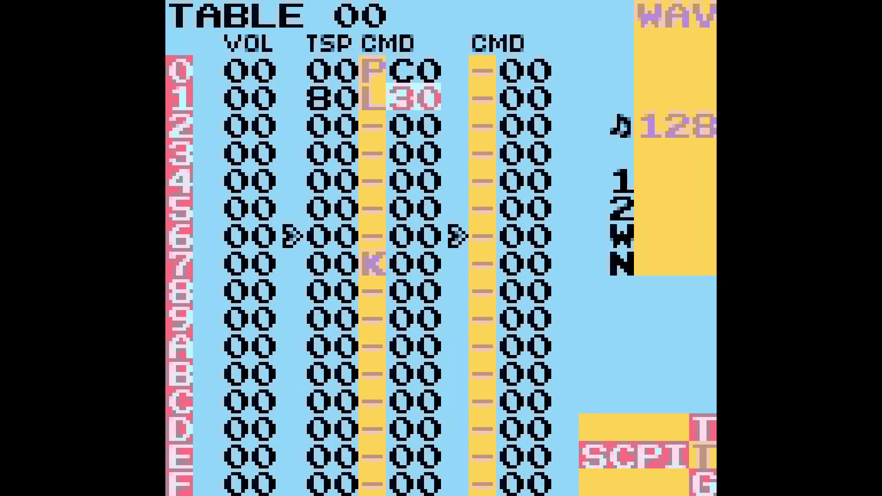
key("shift+Left")
key("Up")
key("Up")
key("Up")
key("Up")
key("Up")
key("Up")
key("Up")
key("Up")
key("Up")
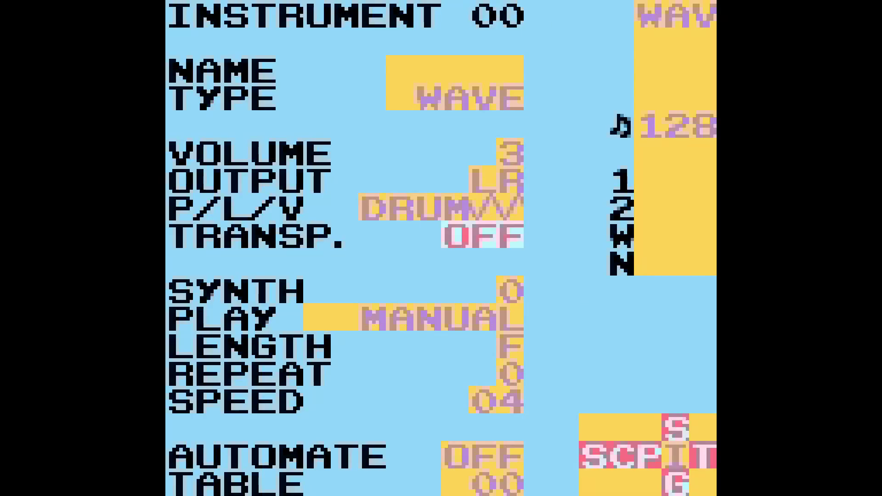
key("Up")
key("x+Left")
key("x+Left")
key("x+Left")
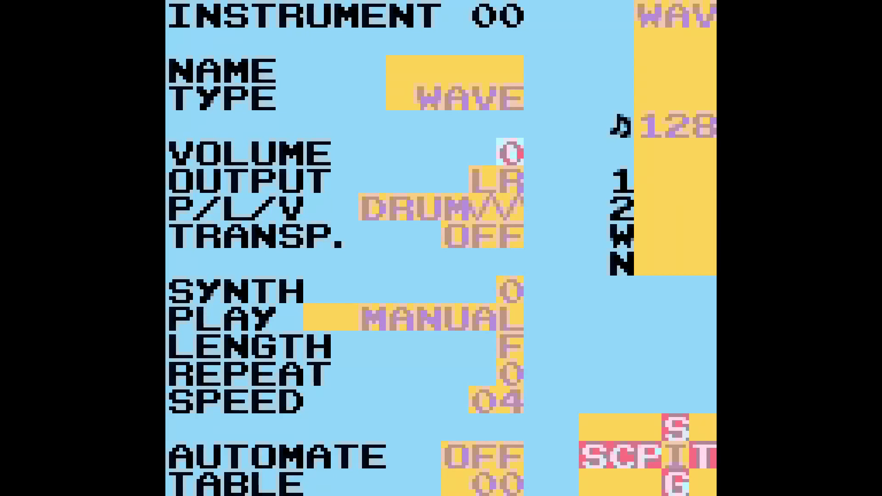
Enter an E command with the value 03 in the second command column of table 00, row 0, and play the sound
key("shift+Right")
key("Right")
key("Up")
key("x")
key("x+Left")
key("x+Left")
key("x+Left")
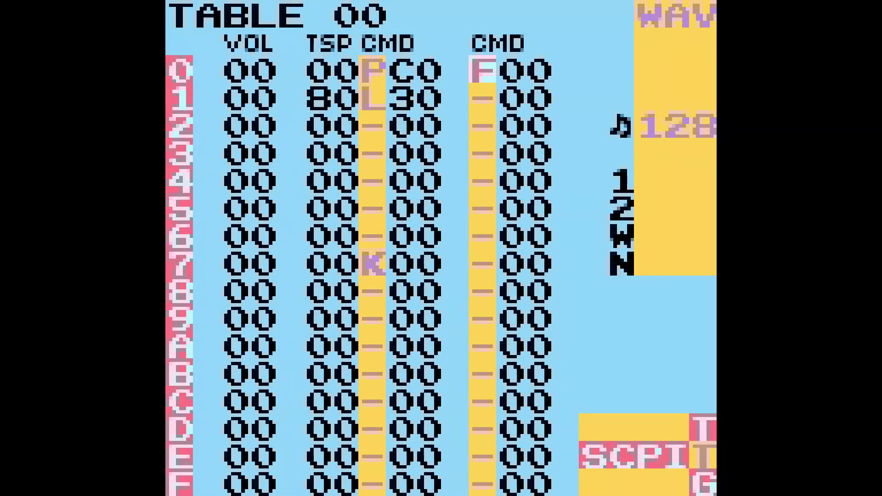
key("x+Left")
key("Right")
key("x+Right")
key("x+Right")
key("x+Right")
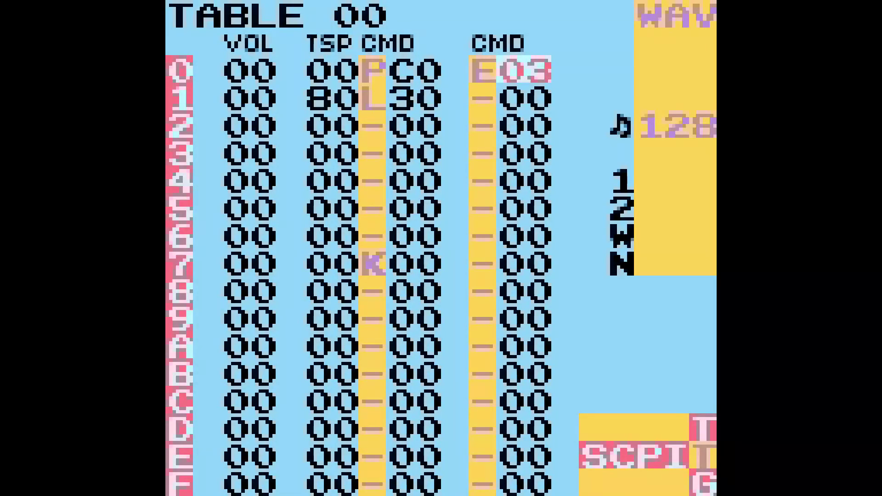
key("Return")
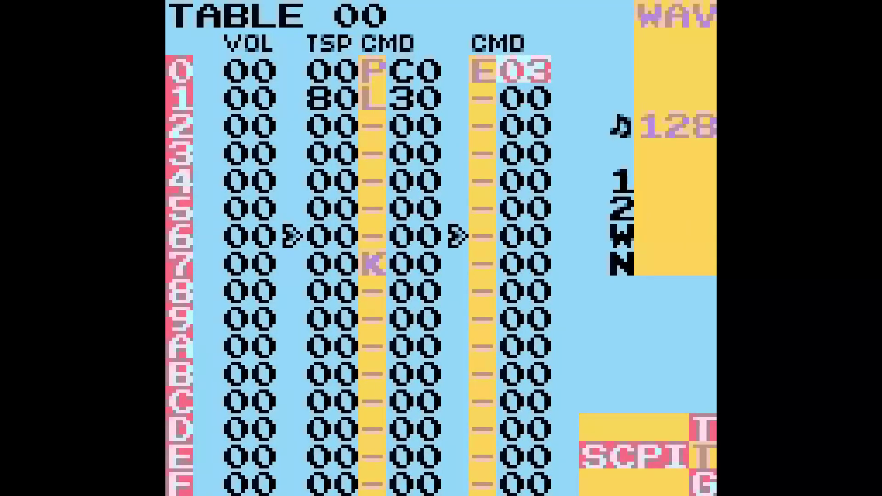
Try the note in row 0 of phrase 01 in several octaves from C 8 downward and settle on C 5
key("shift+Left")
key("shift+Left")
key("x+Up")
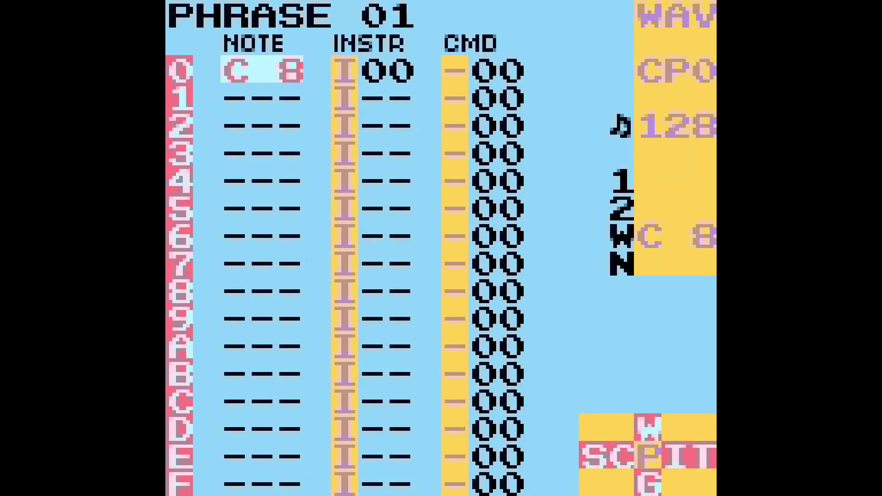
key("x+Up")
key("x+Down")
key("x+Down")
key("x+Down")
key("x+Down")
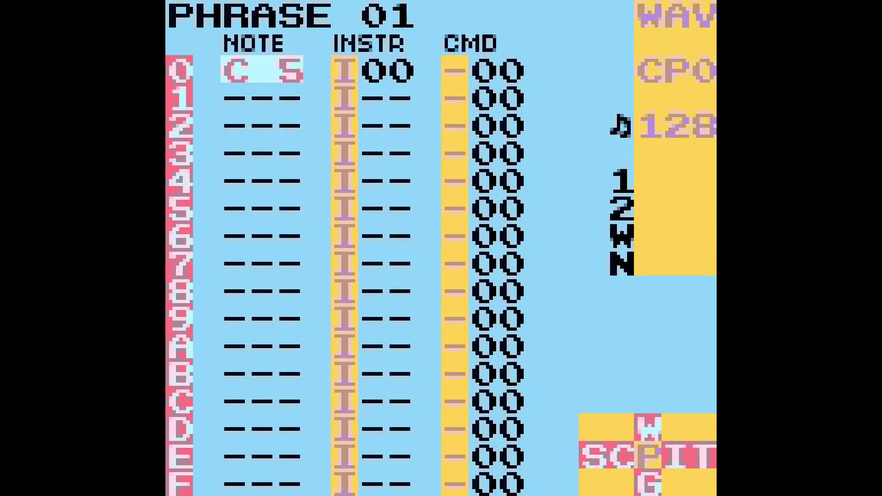
key("x+Down")
key("x+Up")
Clear the E command from row 0 of table 00 and set the volume of instrument 00 to 3
key("shift+Right")
key("shift+Right")
key("z+x")
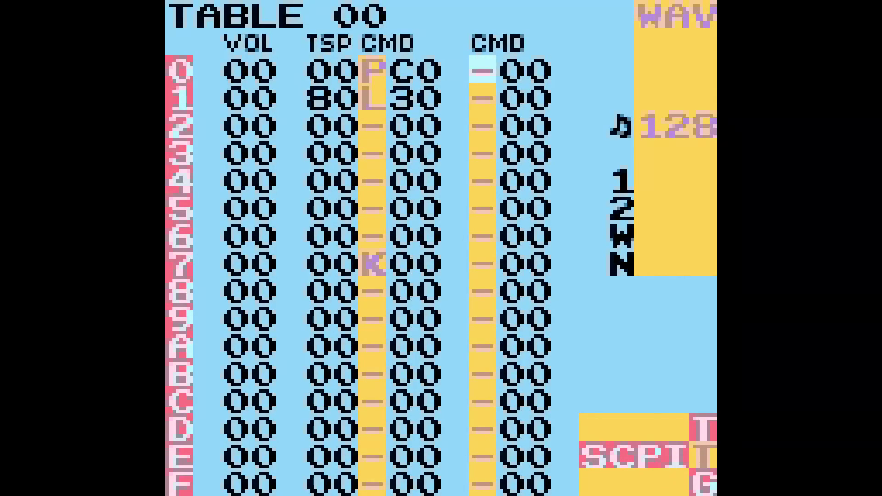
key("shift+Left")
key("x+Right")
key("x+Right")
key("x+Right")
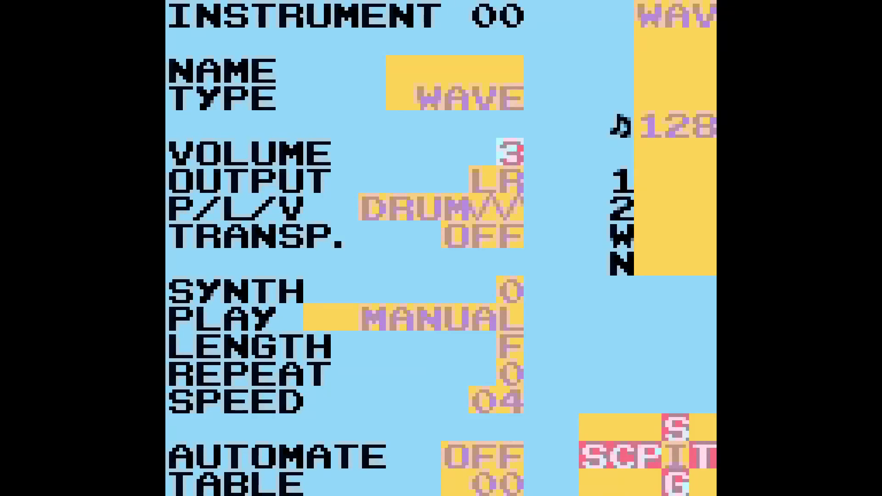
Examine the P, L and K commands and the transpose value in table 00
key("shift+Right")
key("Down")
key("Down")
key("Down")
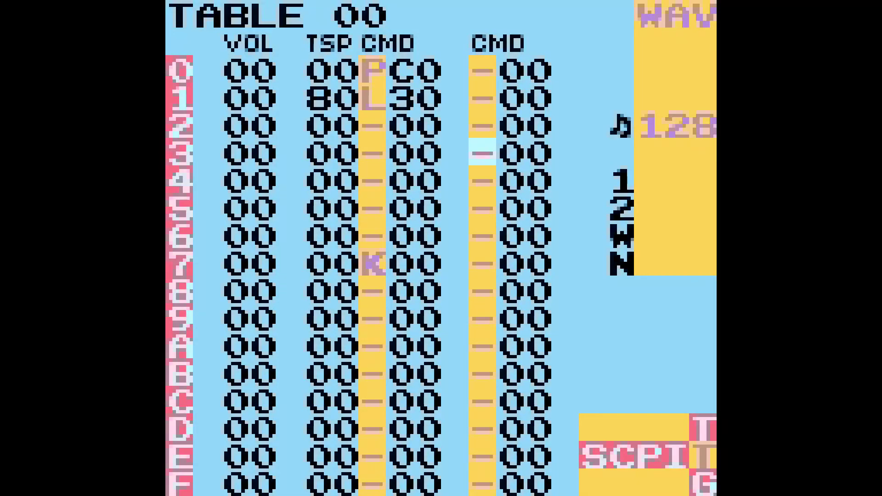
key("Up")
key("Up")
key("Up")
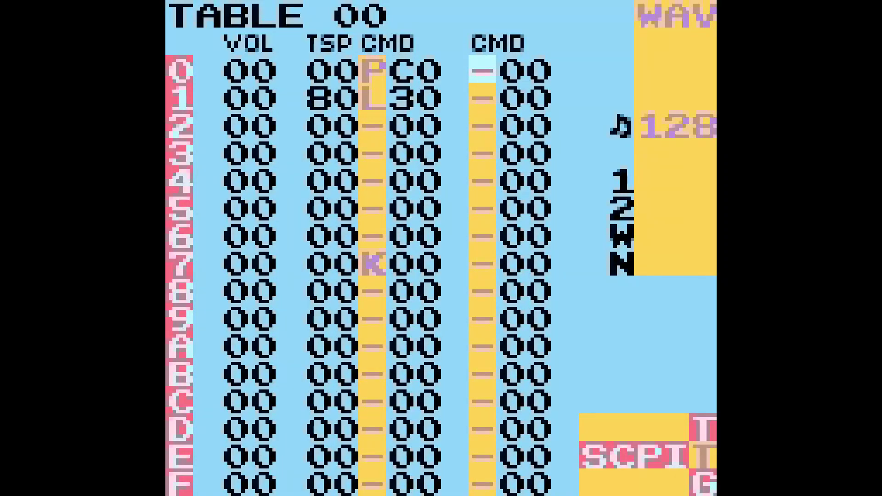
key("Left")
key("Left")
key("Right")
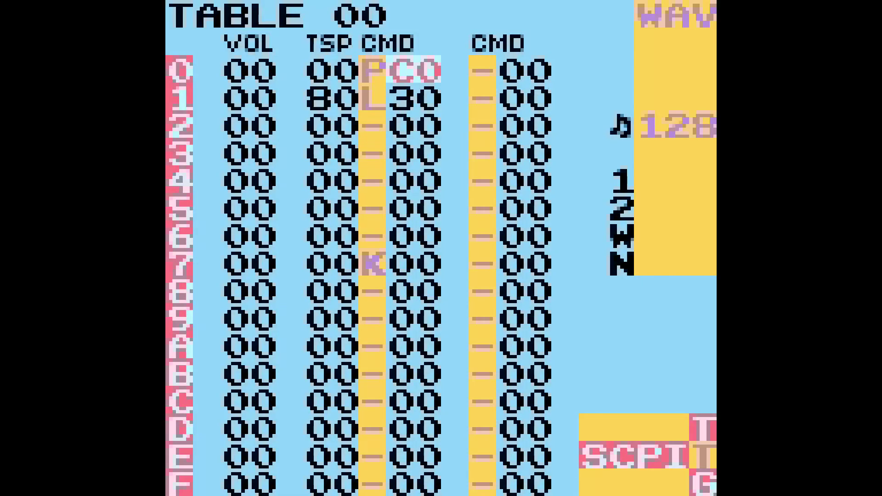
Raise the note in row 0 of phrase 01 to C 7
key("shift+Left")
key("shift+Left")
key("Down")
key("Down")
key("Down")
key("Down")
Add C 7 notes with instrument 00 in rows 6 and C of phrase 01
key("Down")
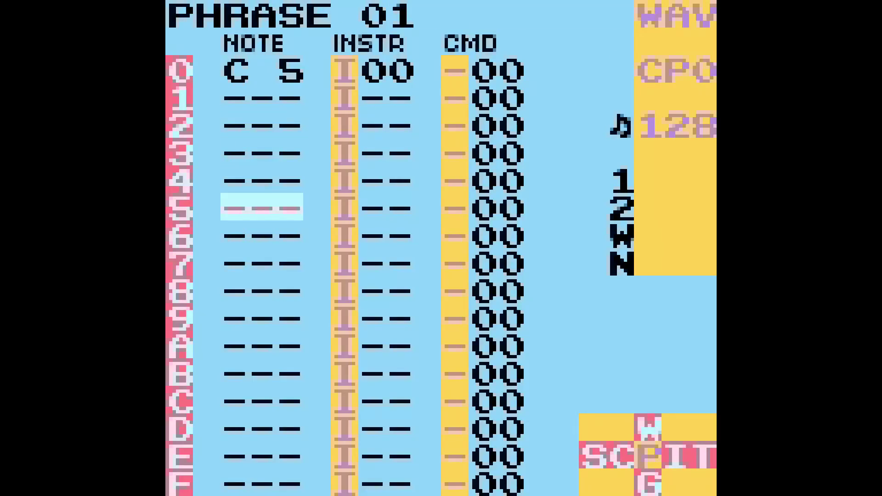
key("Up")
key("Up")
key("Up")
key("Up")
key("Up")
key("x+Up")
key("x+Up")
key("Down")
key("Down")
key("Down")
key("Down")
key("Down")
key("Down")
key("Down")
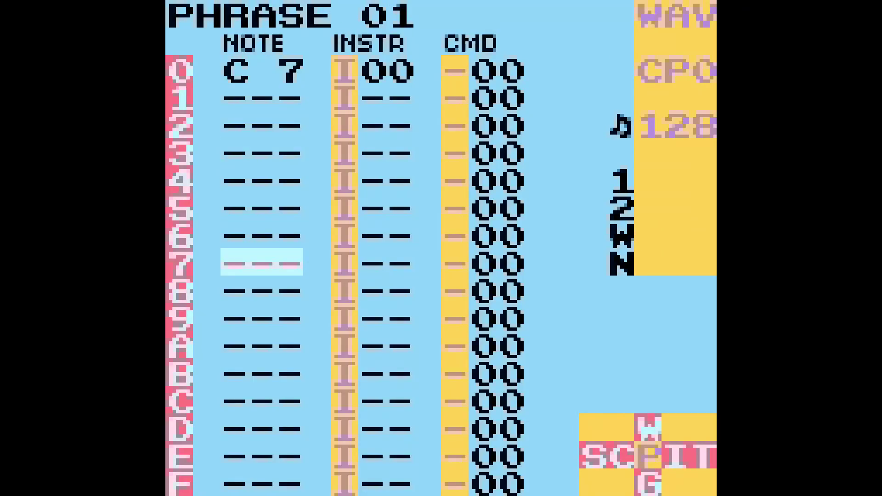
key("Up")
key("x")
key("Down")
key("Down")
key("Down")
key("Down")
key("Down")
key("Down")
key("Down")
key("Up")
key("x")
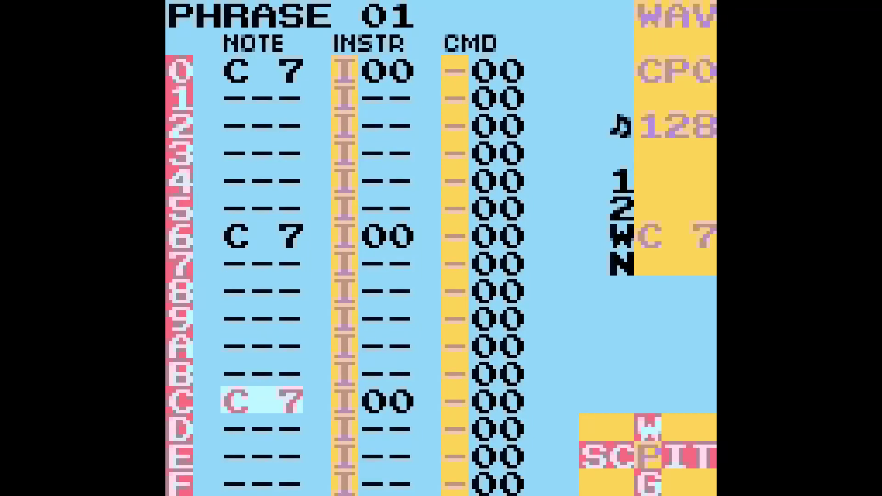
Examine the transpose value in row 1 of table 00 and return to phrase 01
key("shift+Right")
key("shift+Right")
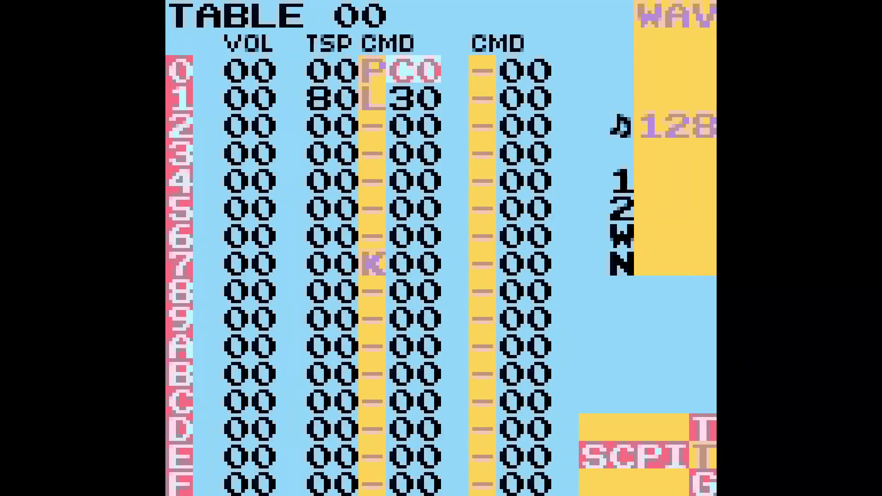
key("Left")
key("Left")
key("Down")
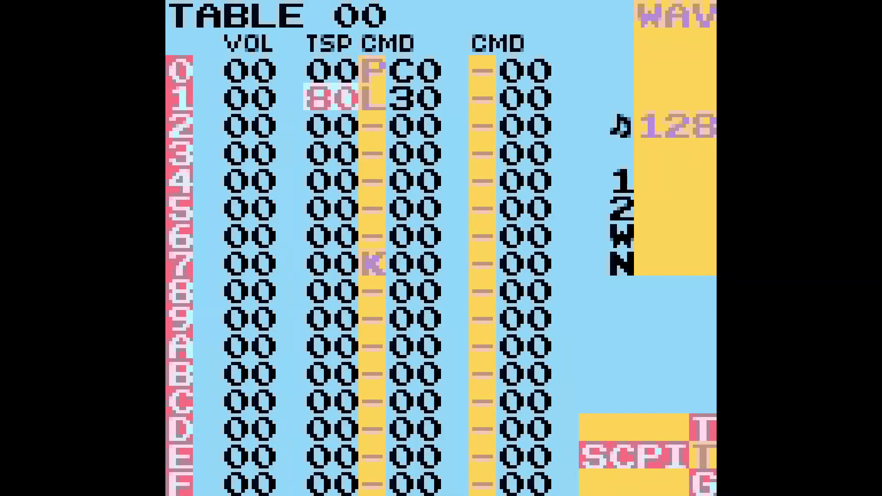
key("Up")
key("shift+Left")
key("shift+Left")
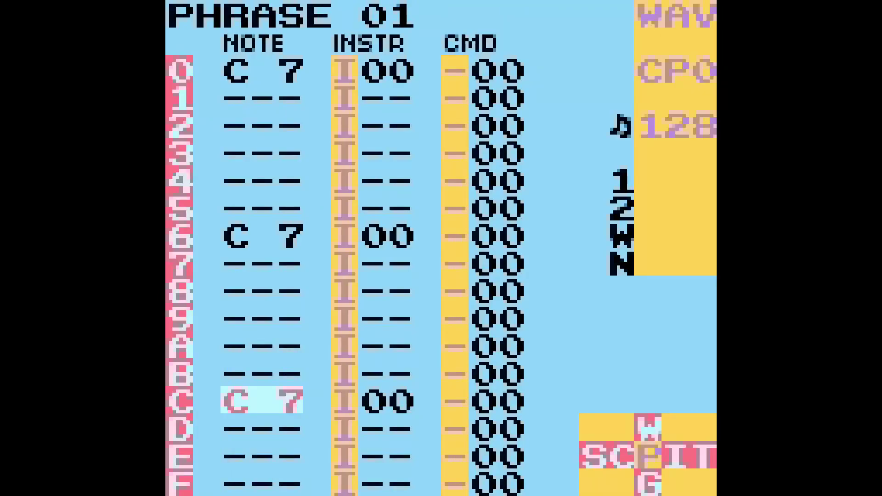
Review the notes in phrase 01 from row C up to row 0
key("Up")
key("Up")
key("Up")
key("Up")
key("Up")
key("Up")
key("Up")
key("Up")
key("Up")
key("Up")
key("Up")
key("Up")
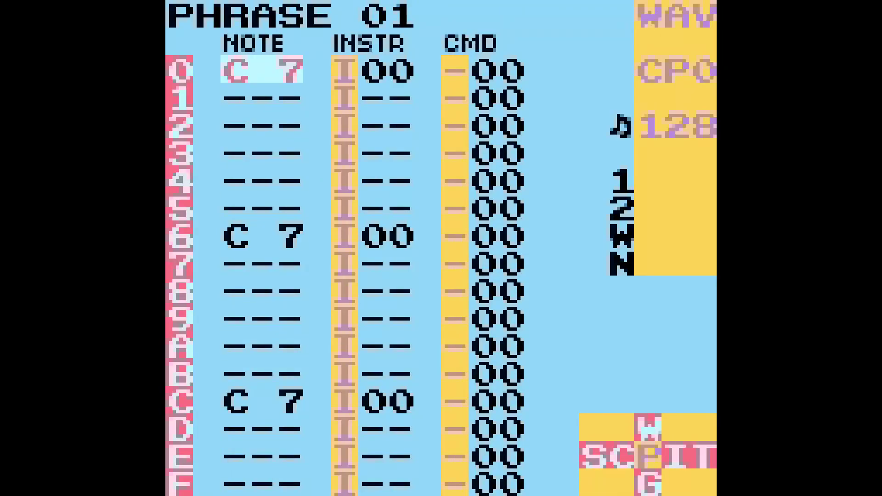
key("Down")
key("Down")
key("Down")
Compare the transpose entries in rows 0 and 1 of table 00 and return to phrase 01
key("Up")
key("Up")
key("Up")
key("shift+Right")
key("shift+Right")
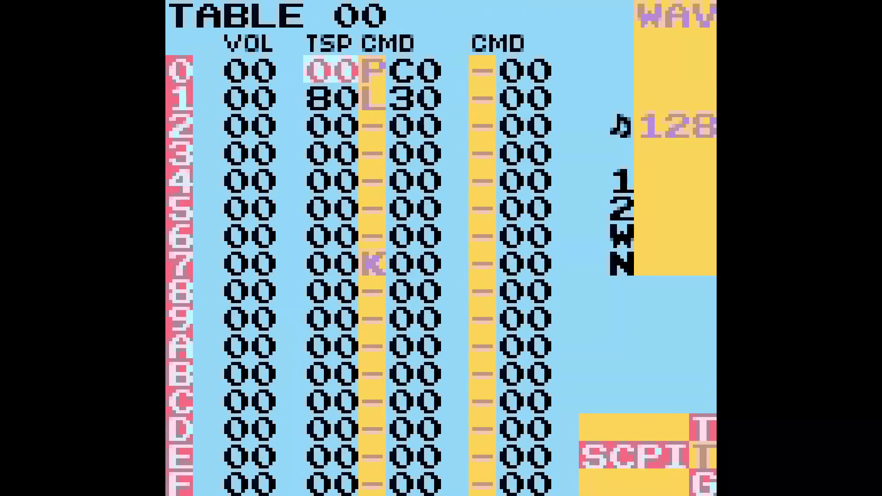
key("Down")
key("Down")
key("Up")
key("Up")
key("Down")
key("Up")
key("shift+Left")
key("shift+Left")
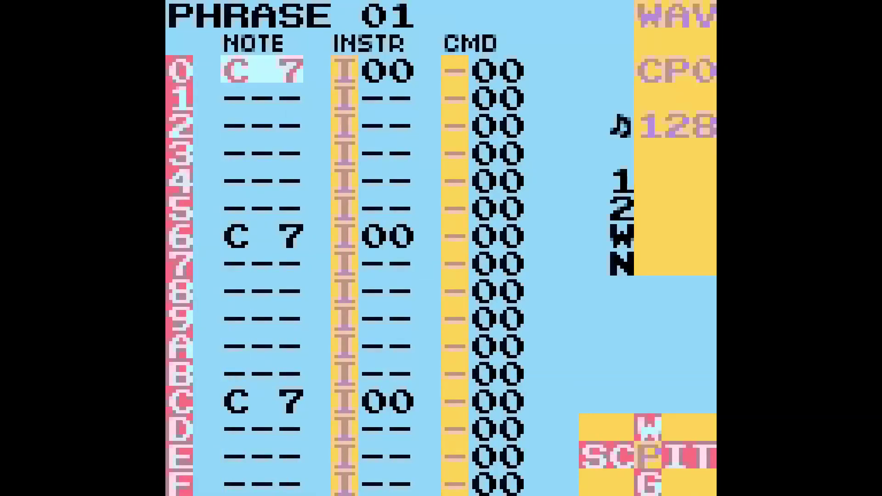
Try several transpose values, including 01 and 02, in row 0 of table 00 during playback, then reset it to 00
key("shift+Right")
key("shift+Right")
key("Right")
key("Right")
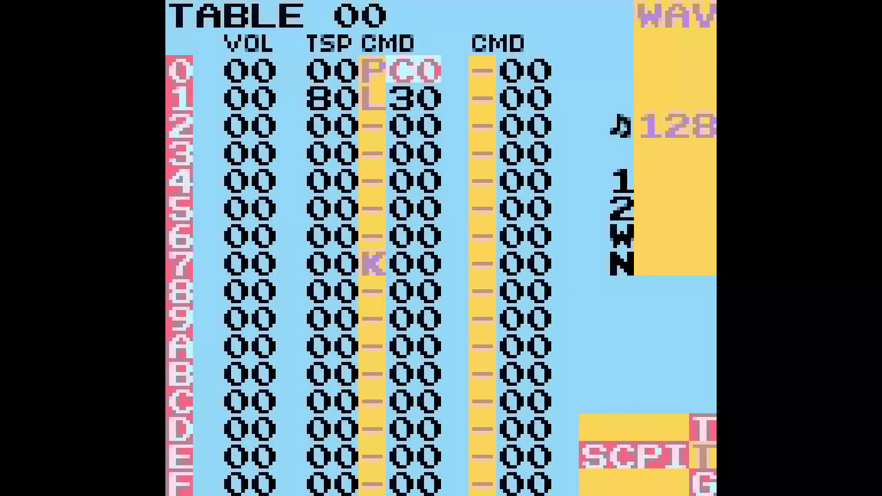
key("Left")
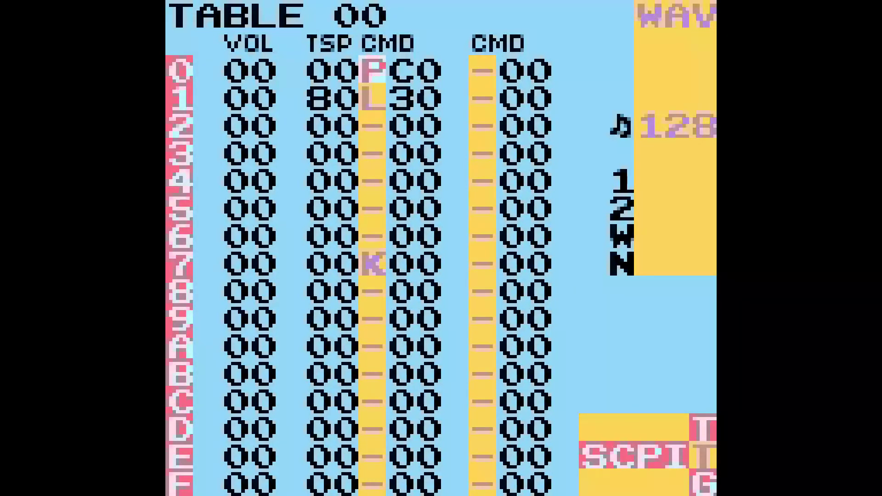
key("Left")
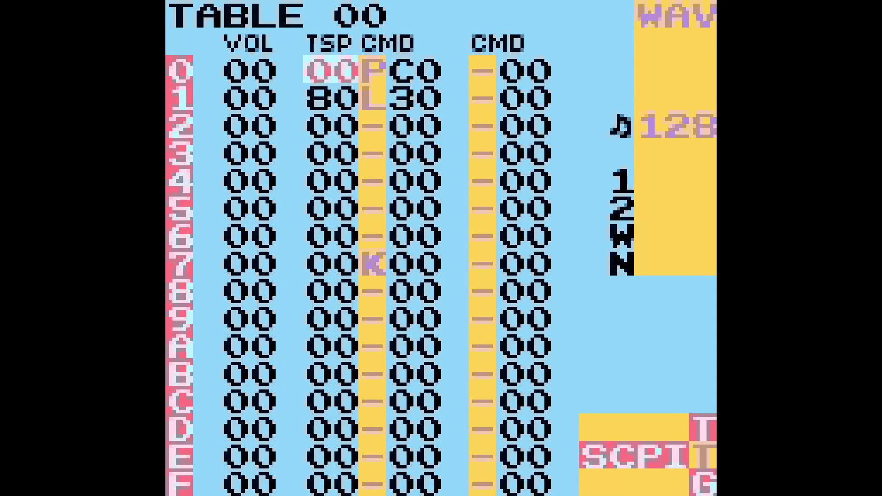
key("a")
key("a+Up")
key("a+Up")
key("a+Up")
key("a+Down")
key("a+Down")
key("a+Down")
key("a+Down")
key("a+Down")
key("a+Down")
key("a+Down")
key("a+Down")
key("a+Down")
key("x+Down")
key("x+Down")
key("x+Down")
key("x+Down")
key("x+Up")
key("x+Left")
key("x+Left")
key("x+Left")
key("x+Left")
key("x+Left")
key("x+Left")
key("x+Left")
key("x+Left")
key("x+Right")
key("x+Left")
key("x+Right")
key("x+Right")
key("x+Left")
key("x+Left")
key("x+Left")
key("x+Right")
key("x+Right")
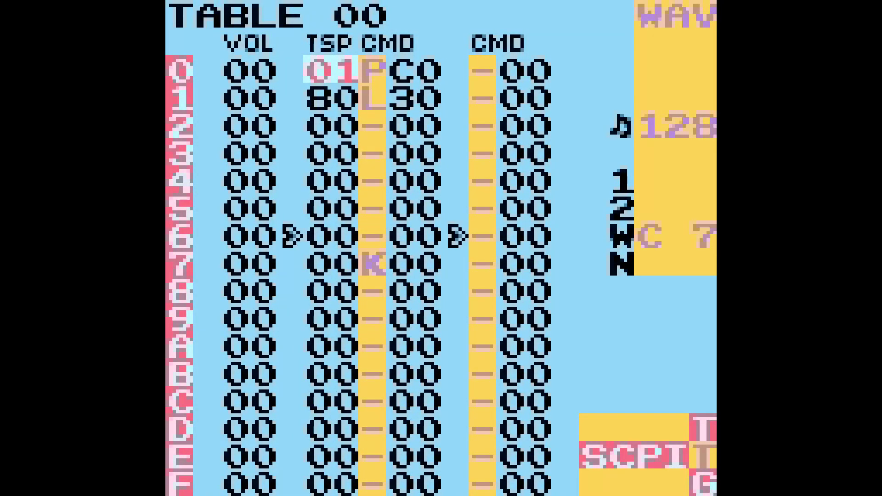
key("x+Right")
key("x+Right")
key("x+Left")
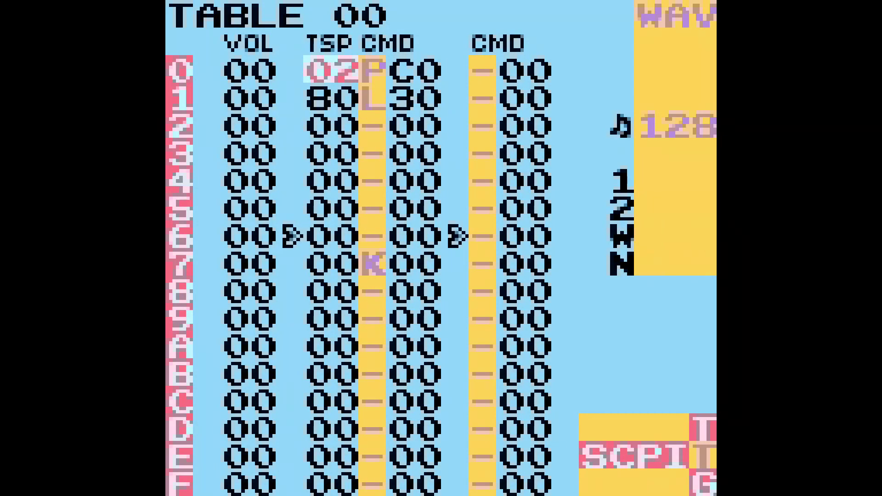
key("x+Left")
key("x+Left")
key("x+Right")
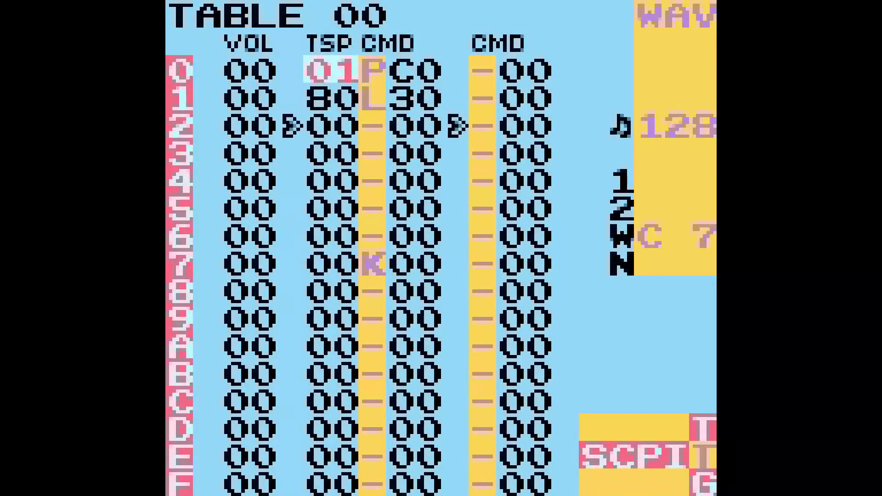
key("x+Left")
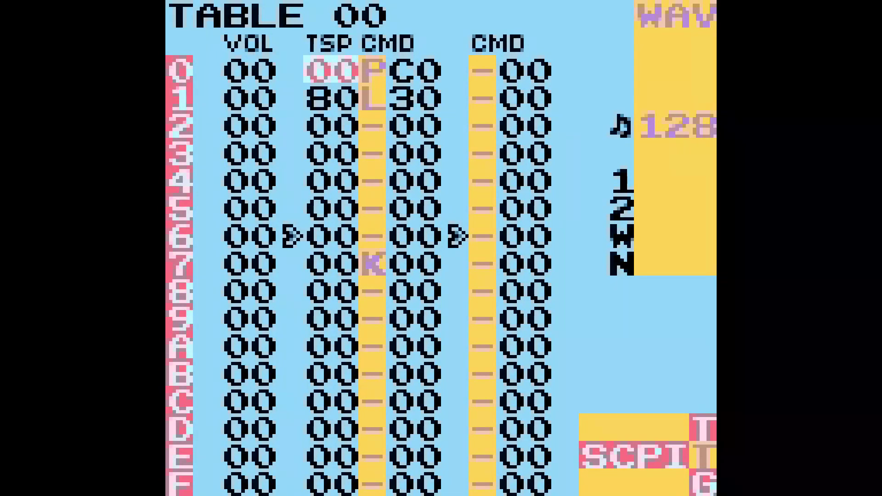
Raise the notes in rows 0 and 6 of phrase 01 to C 9
key("shift+Left")
key("shift+Left")
key("s+Up")
key("s+Up")
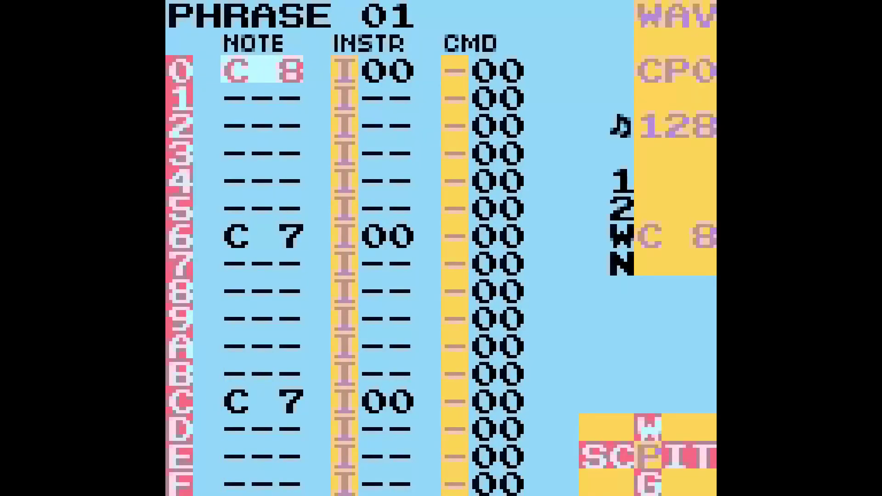
key("Down")
key("Down")
key("Down")
key("Down")
key("Down")
key("Down")
key("x+Up")
key("x+Up")
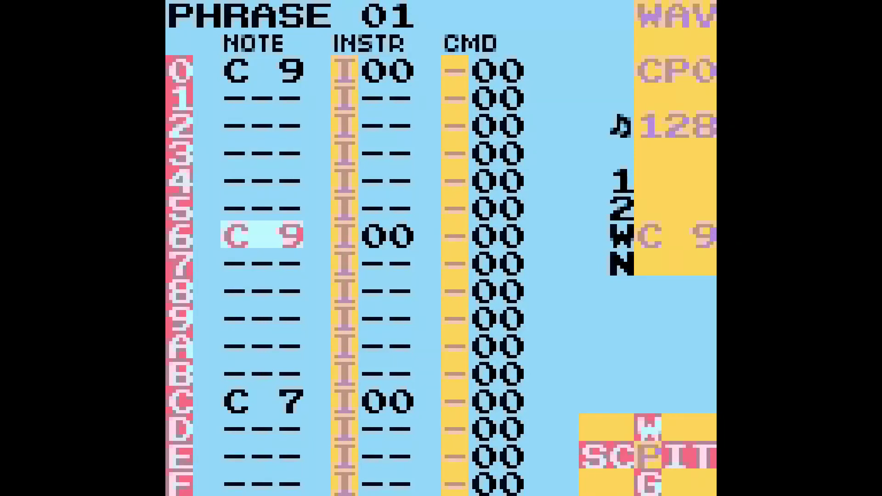
Raise the note in row C of phrase 01 to C 9 and play the phrase
key("Down")
key("Down")
key("Down")
key("Down")
key("Down")
key("Down")
key("Down")
key("Up")
key("x+Up")
key("x+Up")
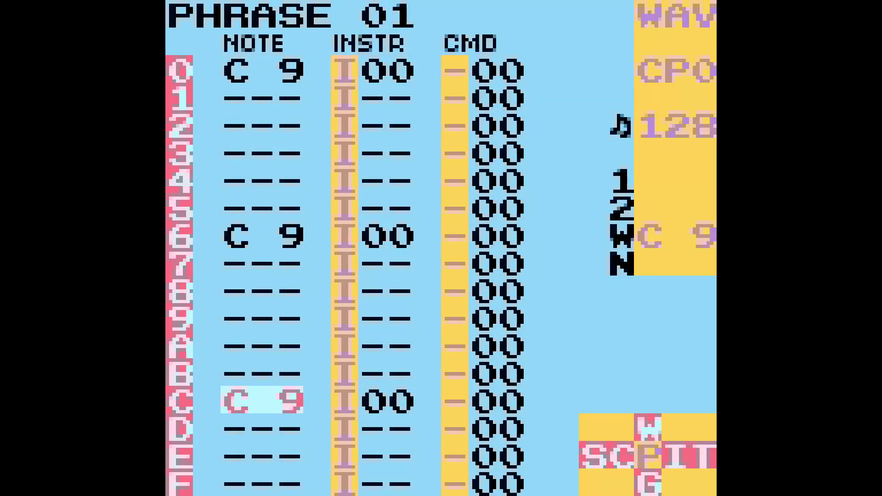
key("Return")
key("Up")
key("Up")
key("Up")
key("Up")
key("Up")
key("Up")
key("Up")
key("Up")
key("Up")
key("Up")
key("Up")
key("Up")
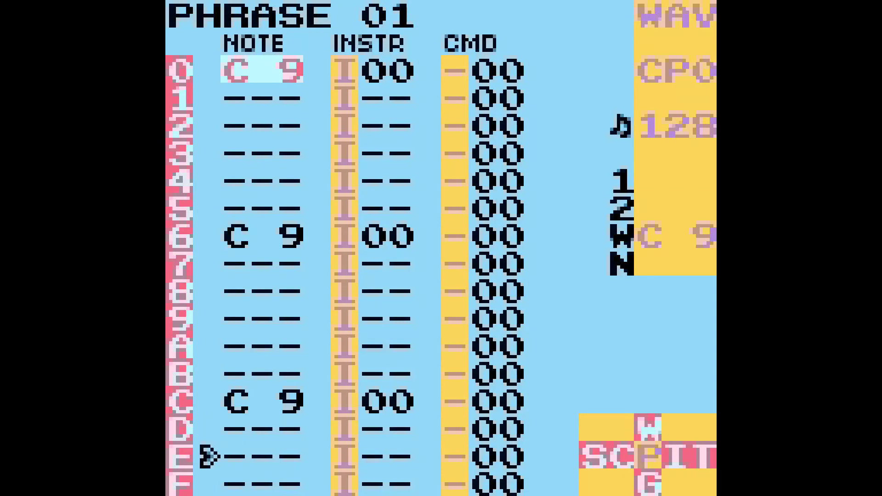
Set the P command value in row 0 of table 00 to BC
key("shift+Right")
key("shift+Right")
key("Right")
key("Right")
key("x+Down")
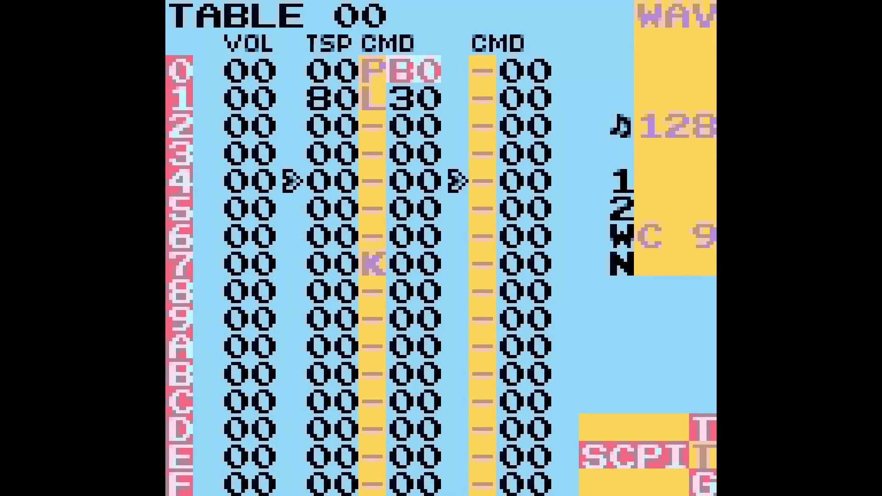
key("x+Right")
key("x+Right")
key("x+Right")
key("x+Right")
key("x+Right")
key("x+Right")
key("x+Right")
key("x+Right")
key("x+Right")
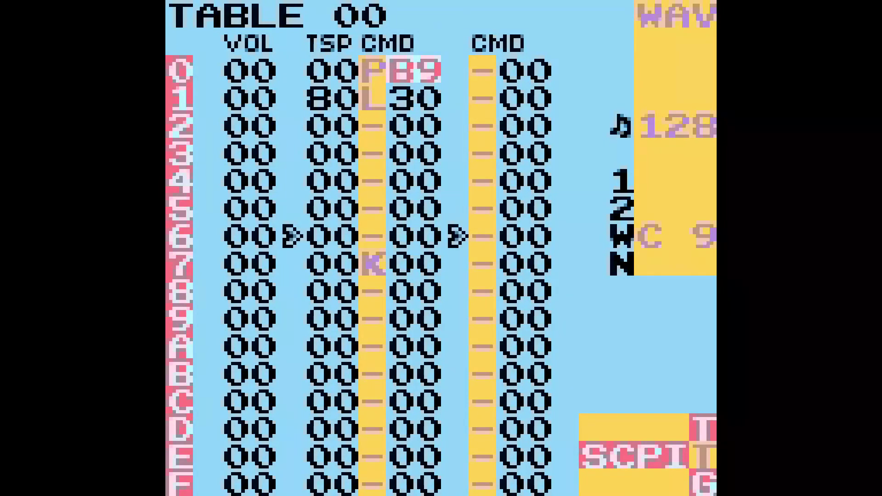
key("x+Right")
key("x+Right")
key("x+Right")
Try L 20 in row 1 and P CC in row 0 of table 00, and restore L 30 and P BC
key("Down")
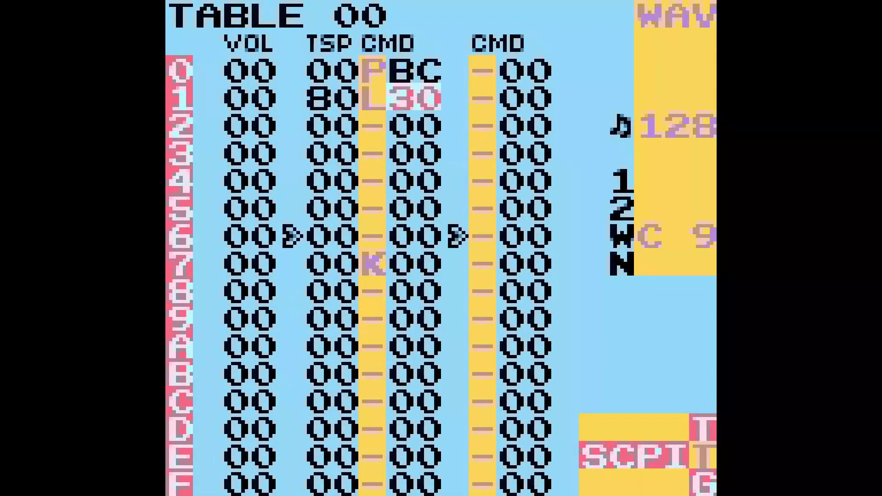
key("x+Down")
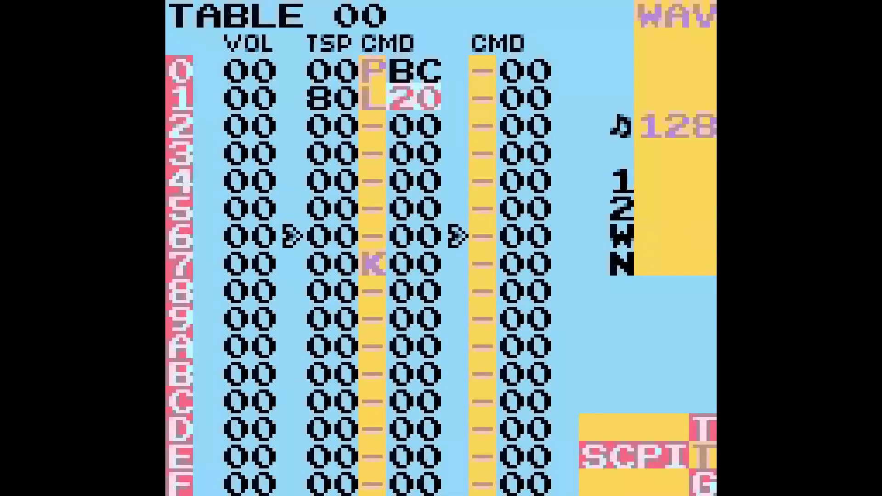
key("Up")
key("x+Up")
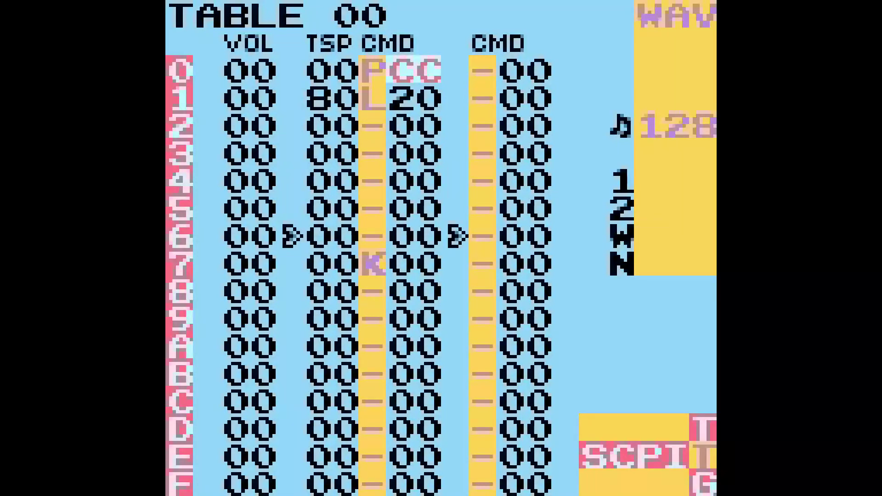
key("Down")
key("x+Up")
key("Up")
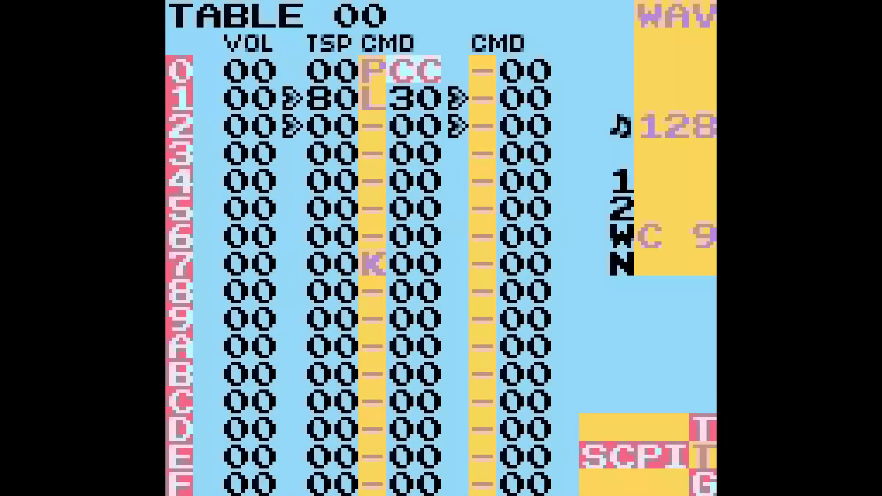
key("x+Down")
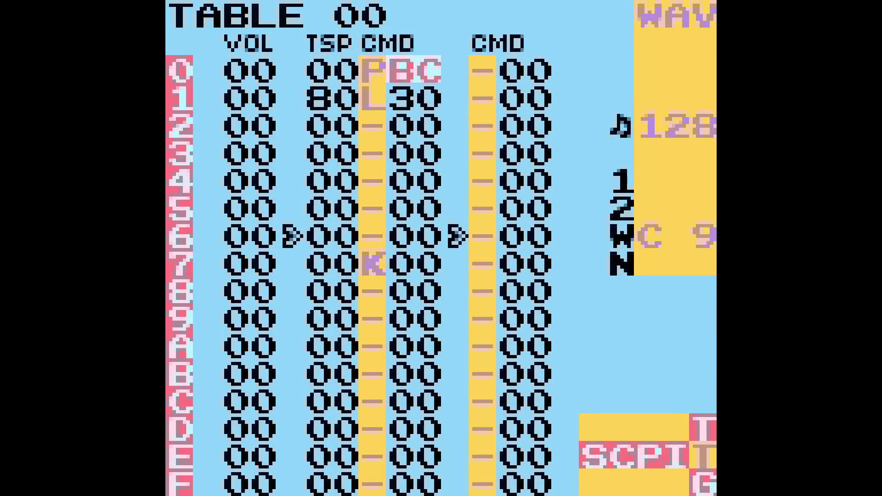
Return to the notes of phrase 01
key("shift+Left")
key("shift+Left")
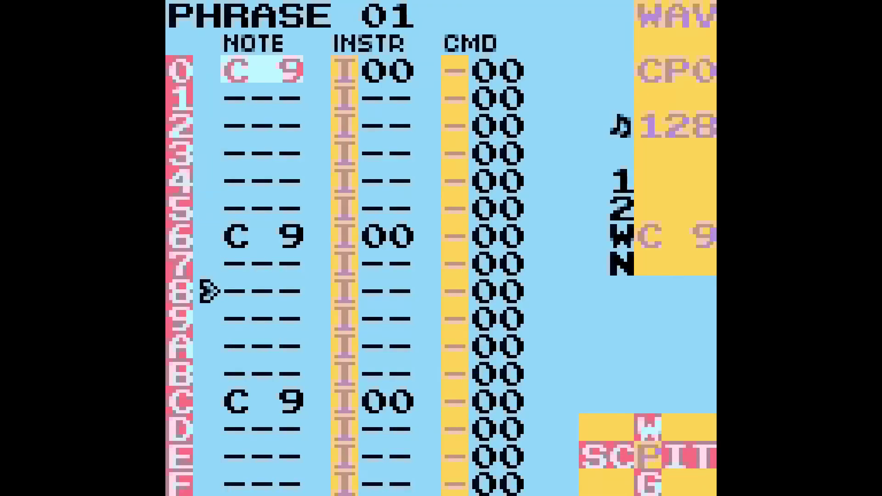